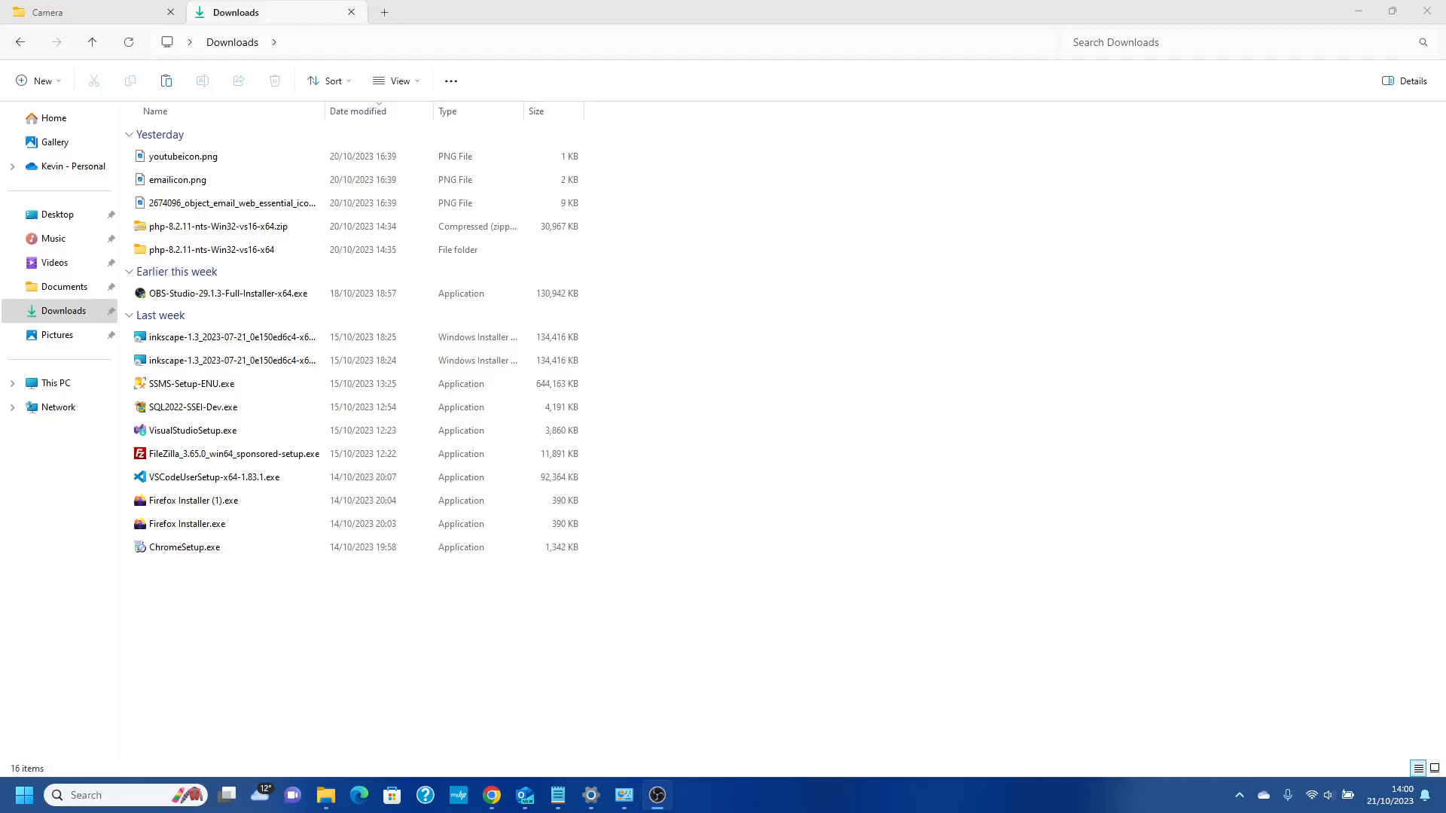
Close the Chrome window that is already open
mouse_move(493, 809)
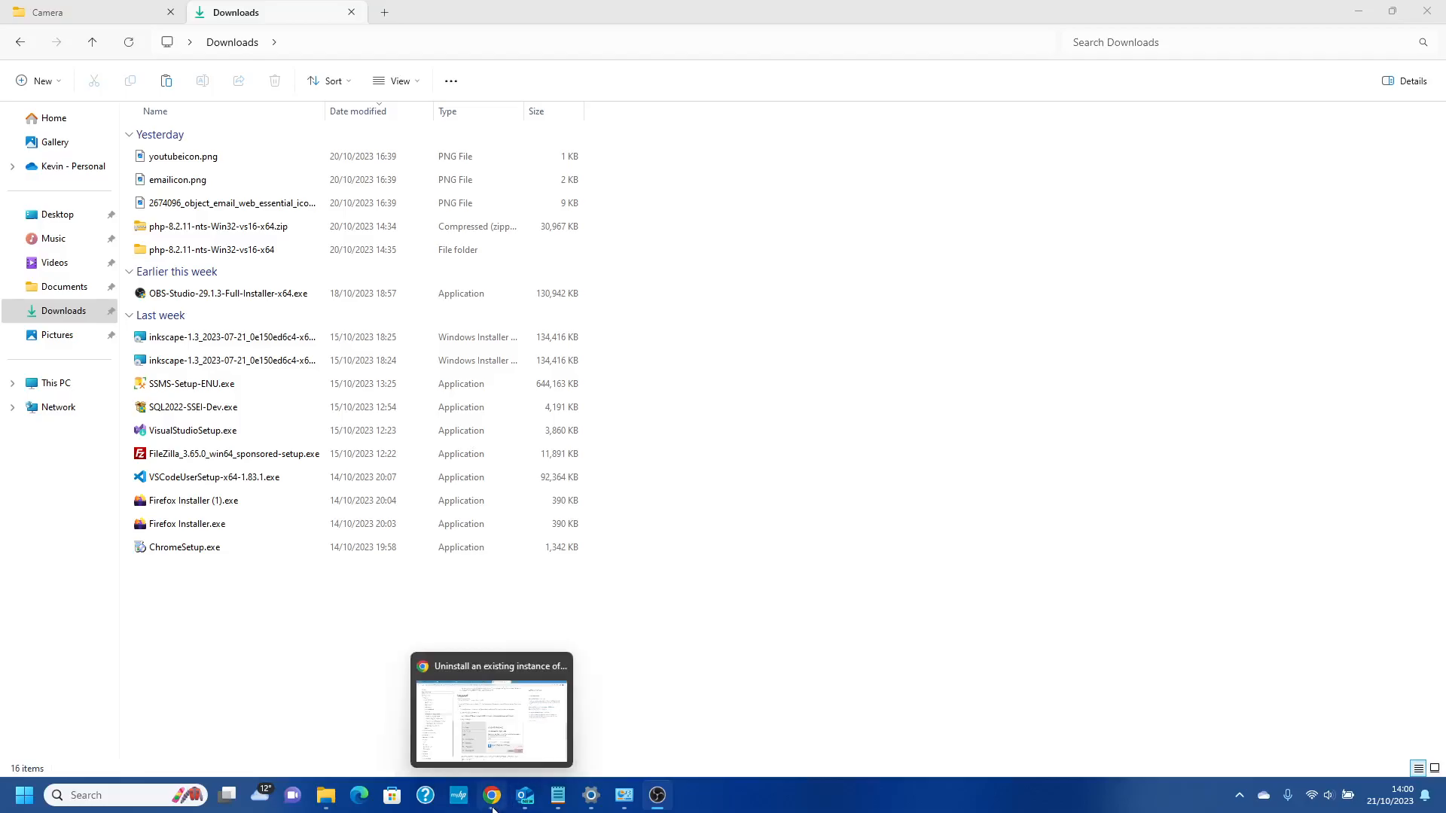
right_click(492, 805)
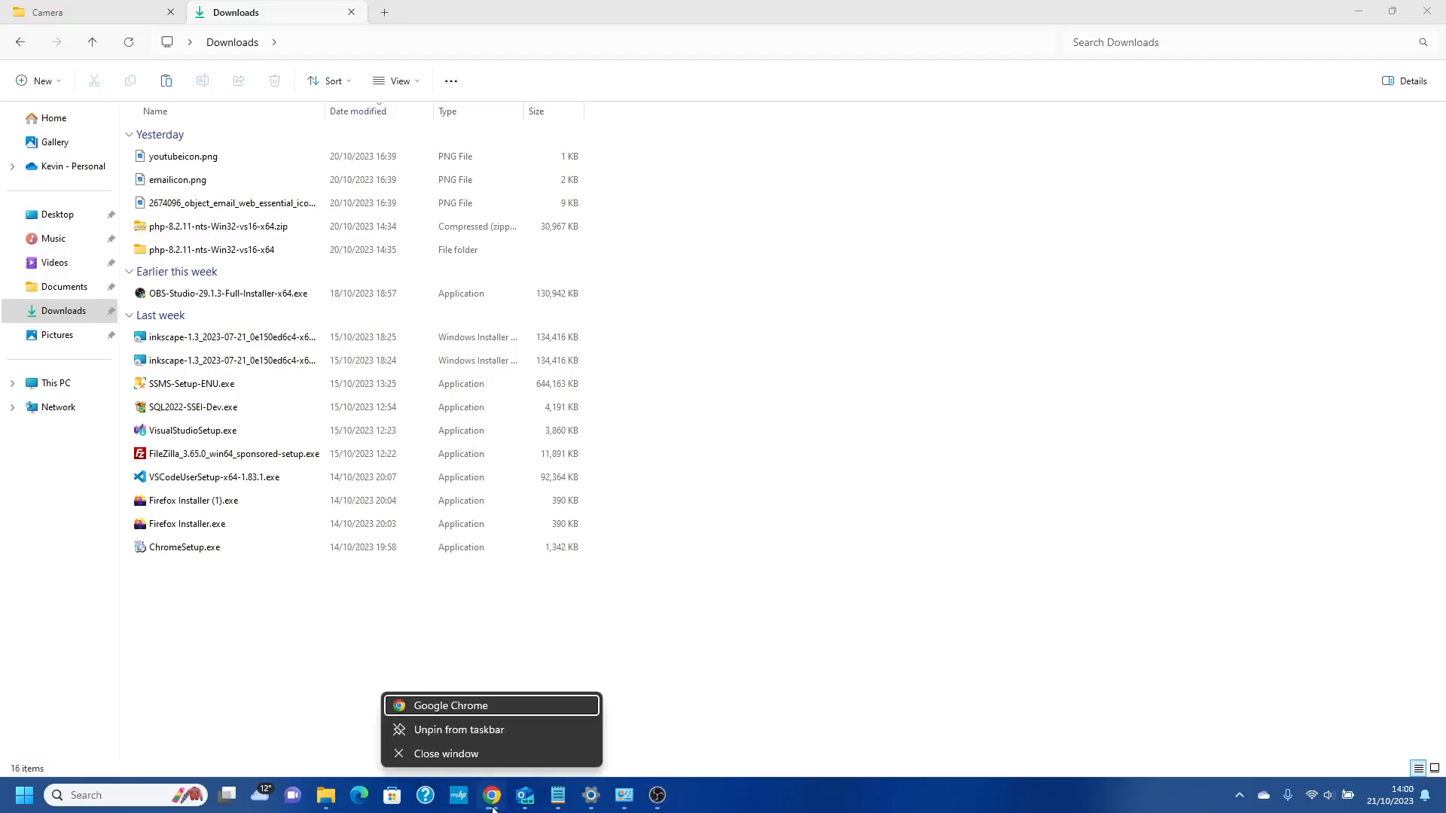
click(490, 759)
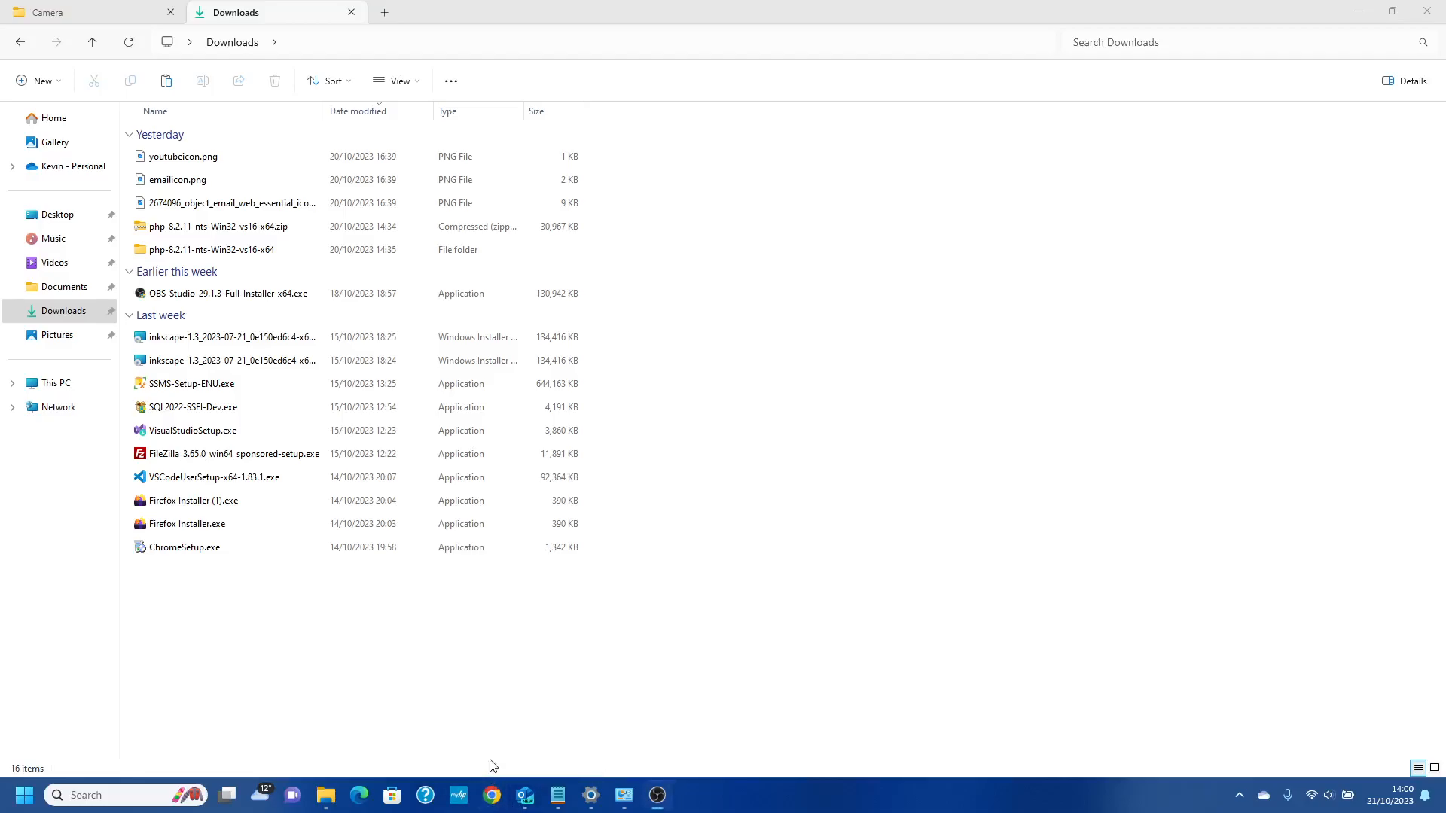
View the free specialized editions on Microsoft's SQL Server downloads page in a maximized Chrome window, and minimize Chrome
click(491, 802)
drag(1445, 101, 785, 171)
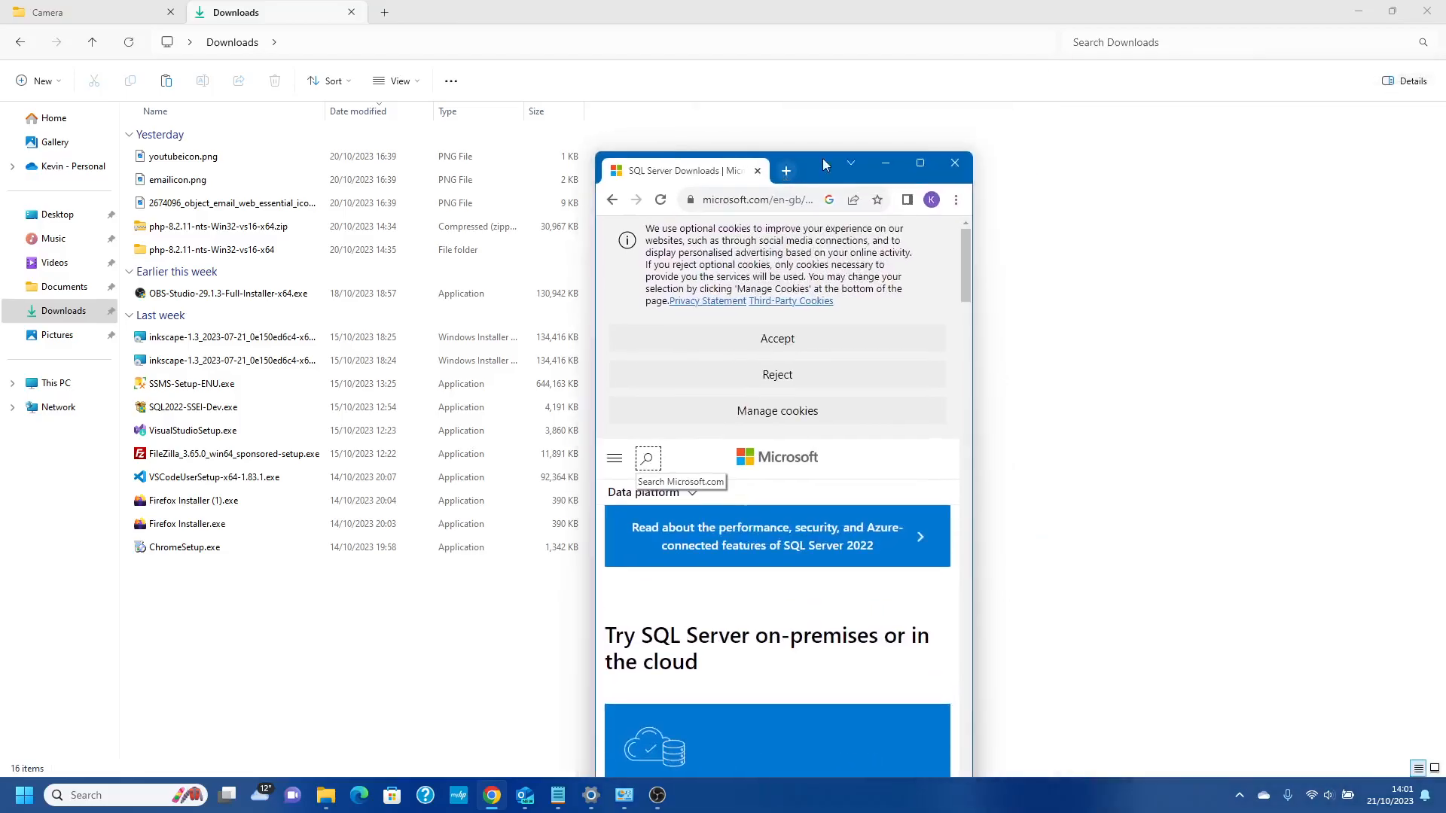
click(920, 164)
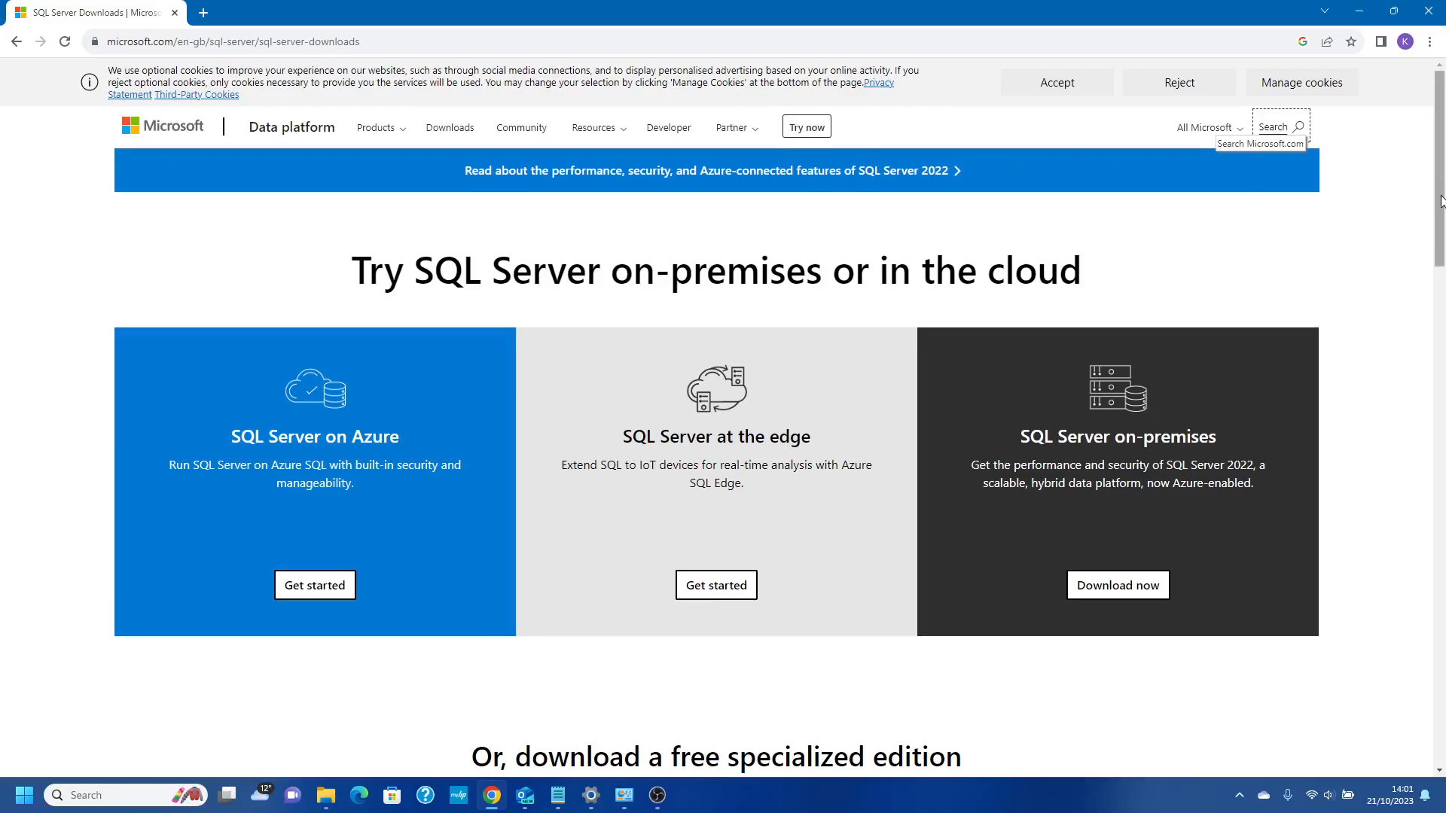
scroll(1386, 198, down, 7)
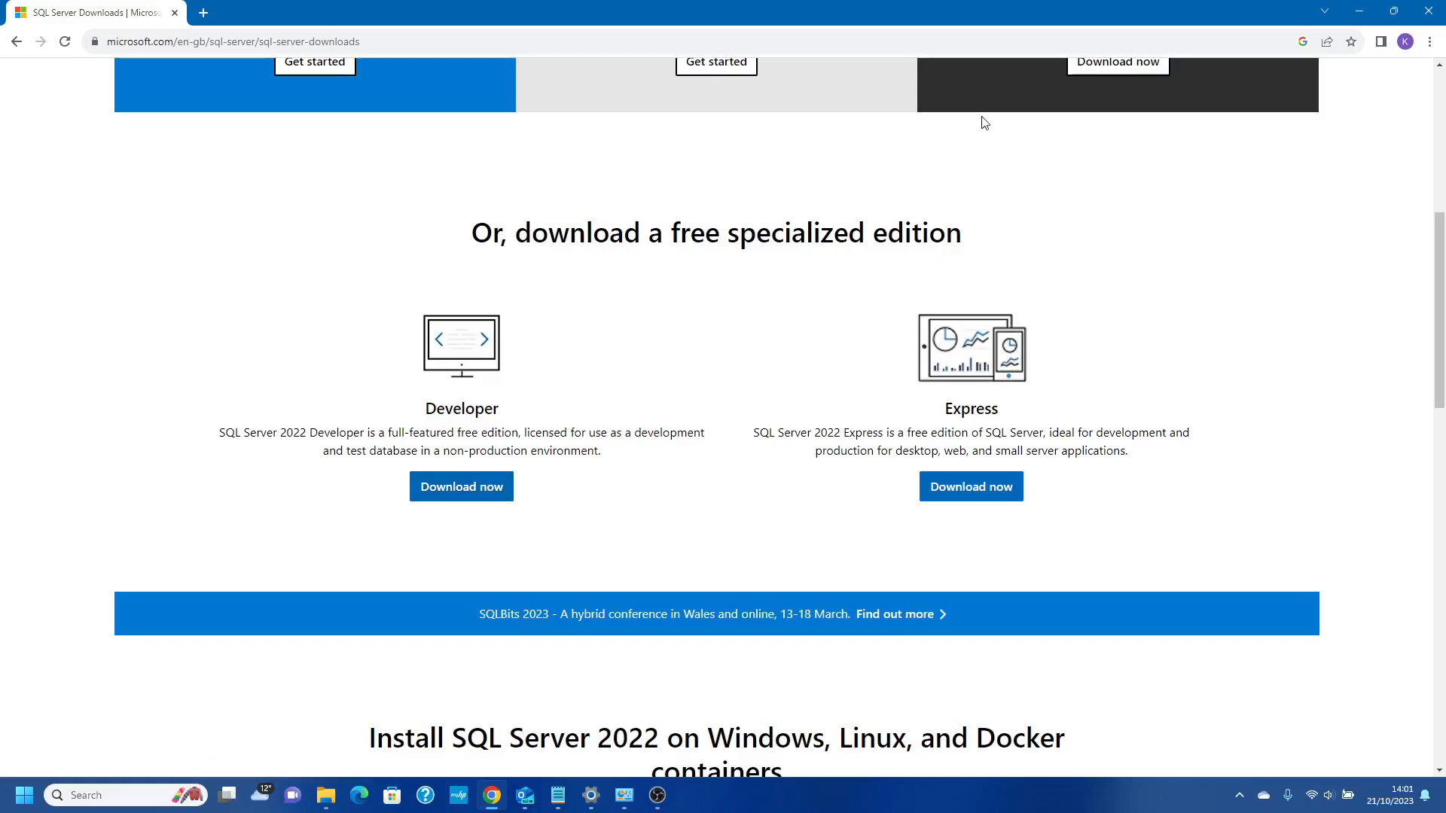
click(1363, 9)
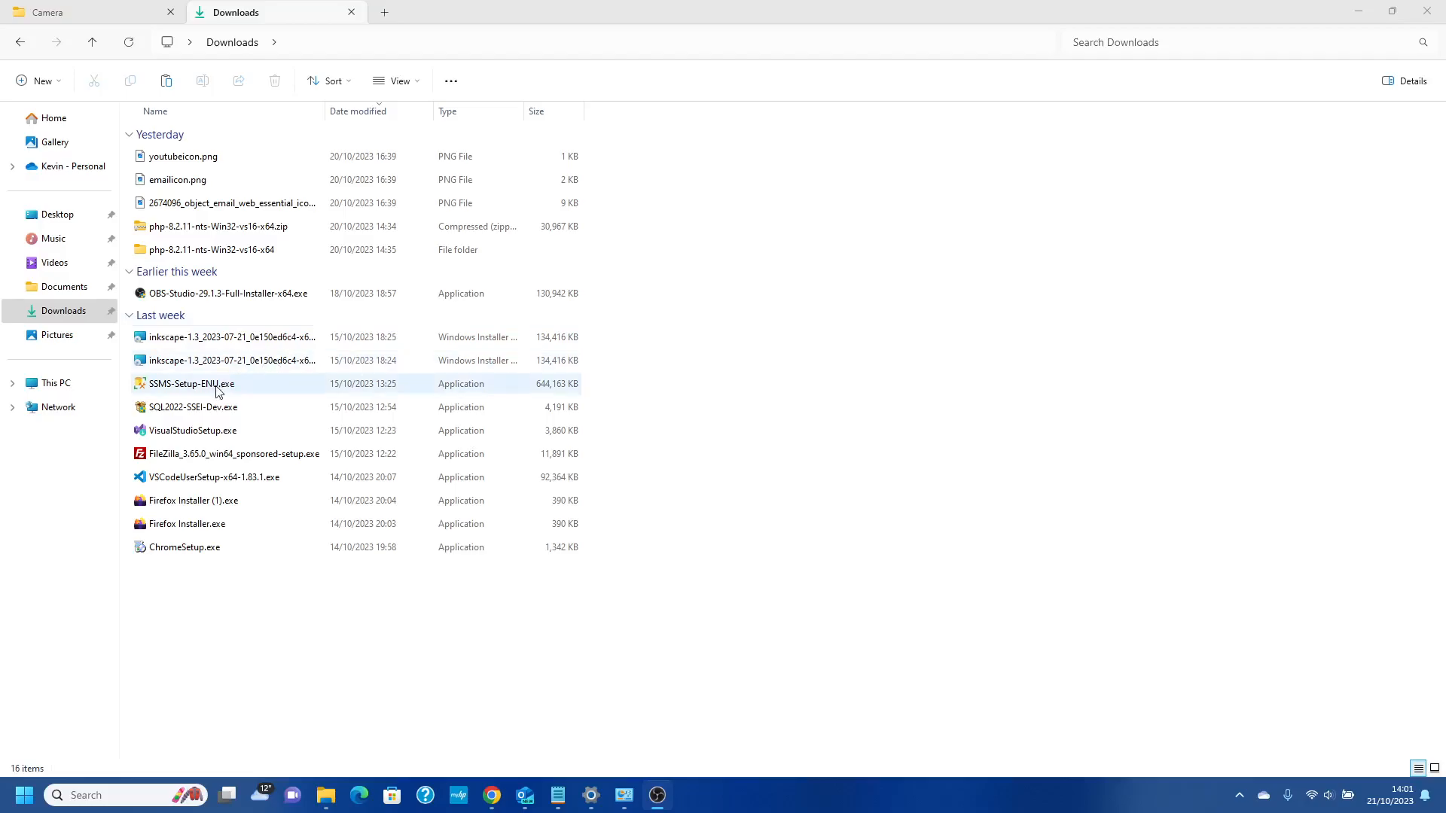
Run SQL2022-SSEI-Dev.exe from the Downloads folder and choose the Basic installation type
click(203, 417)
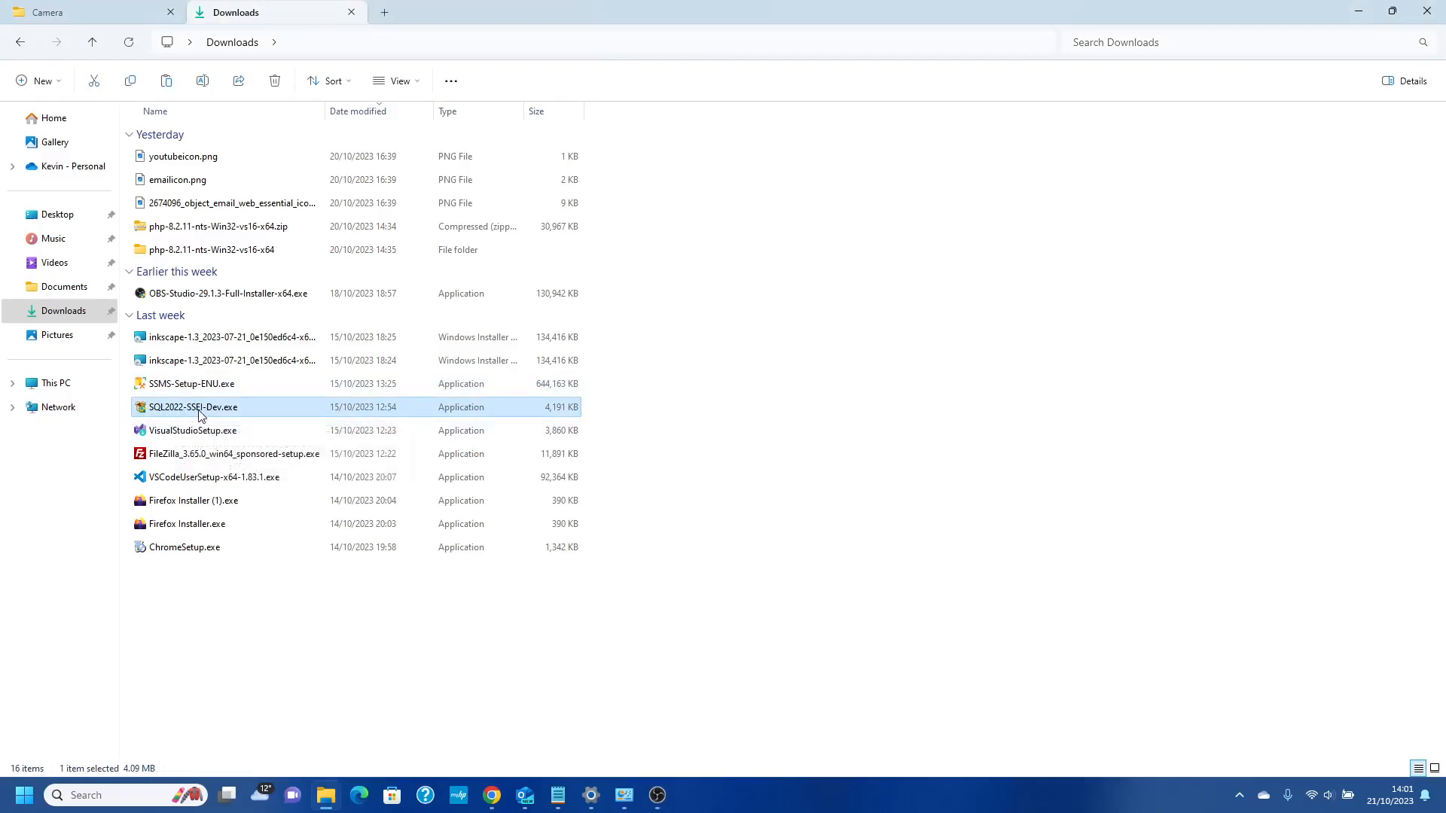
double_click(203, 417)
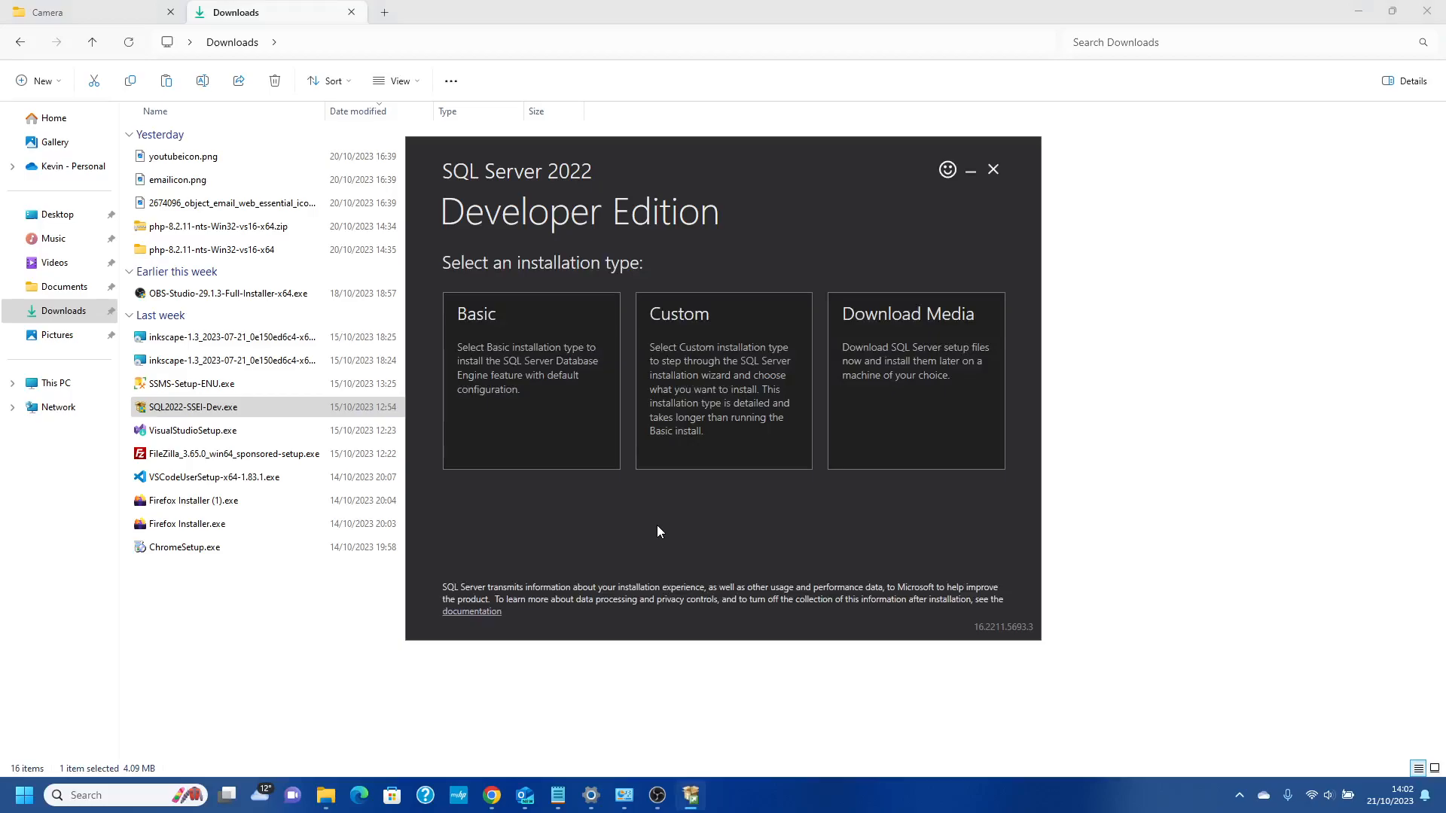
click(549, 377)
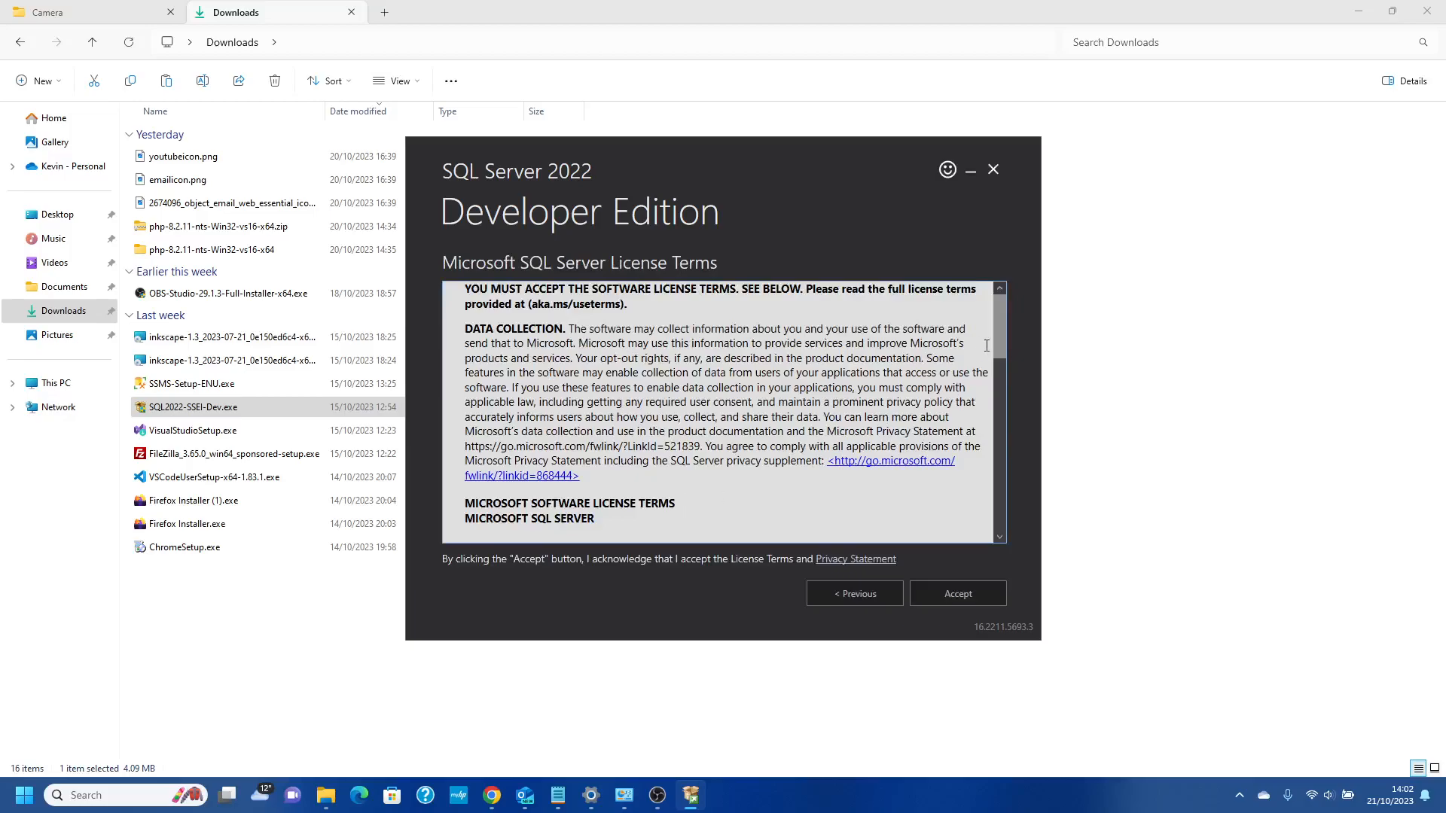
Accept the SQL Server license terms and install to C:\Program Files\Microsoft SQL Server
drag(998, 336, 959, 554)
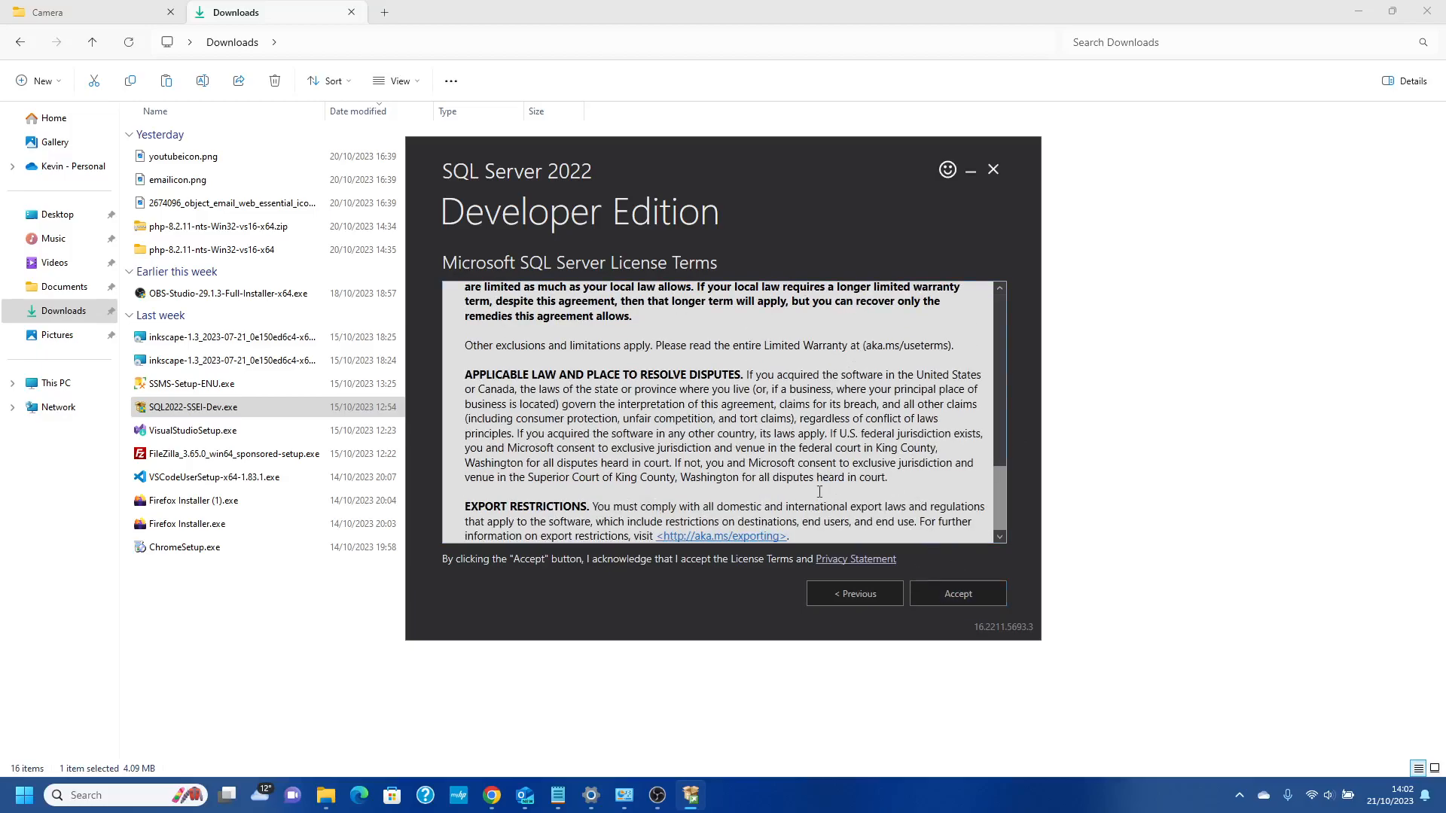
click(959, 599)
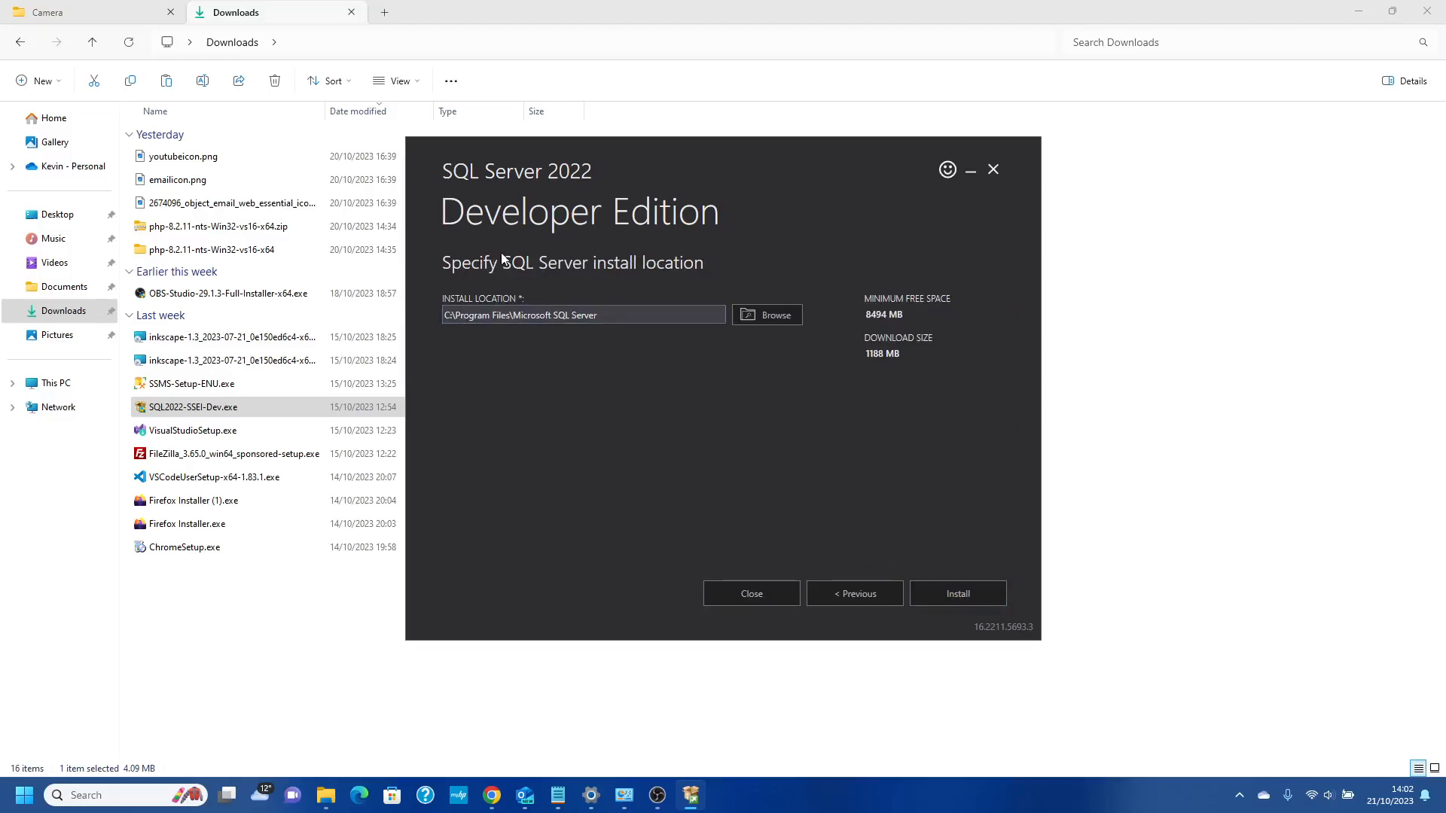
click(957, 591)
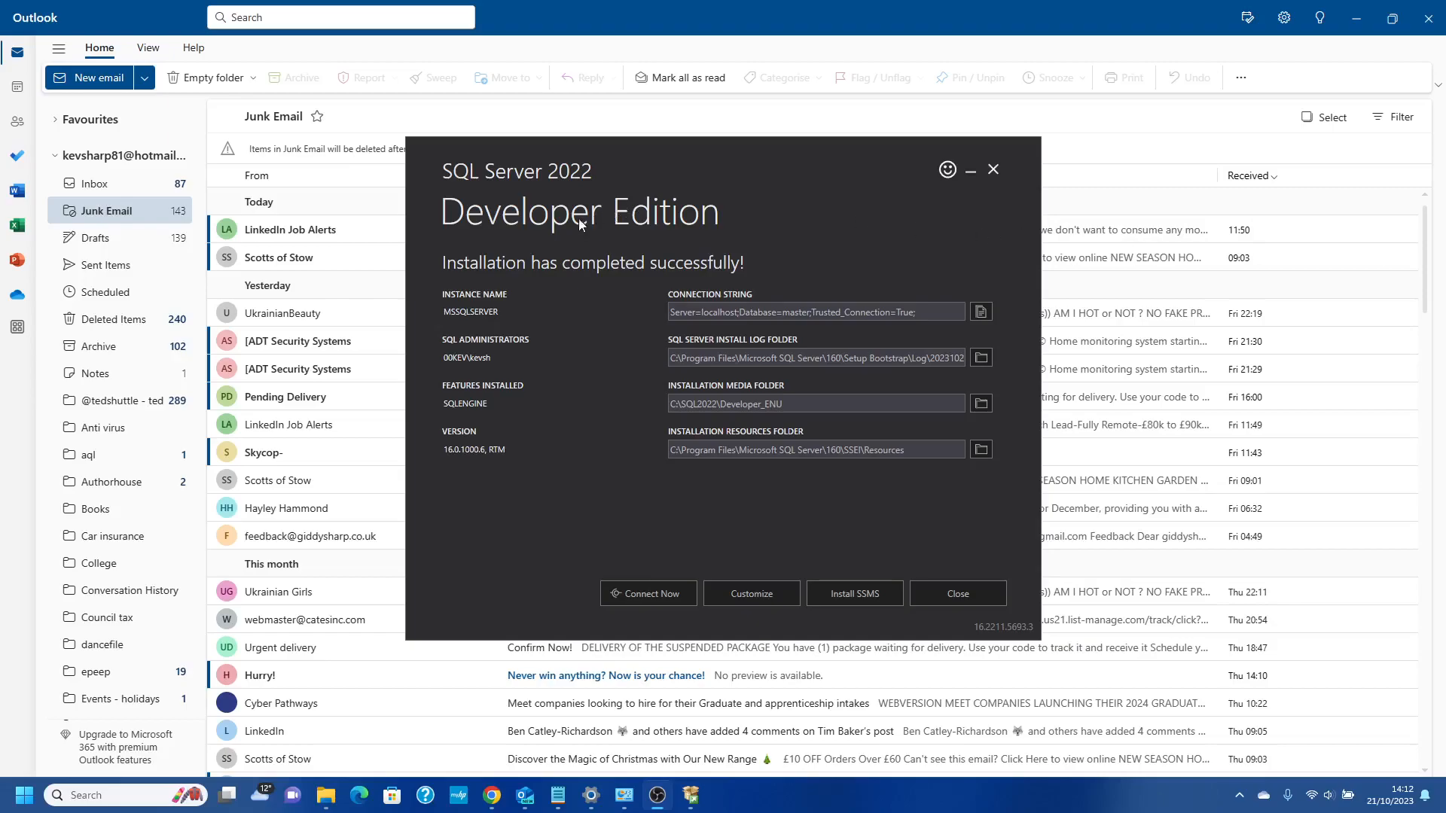
Minimize Outlook and launch the Customize setup from the completed SQL Server 2022 Developer Edition installer
click(1357, 21)
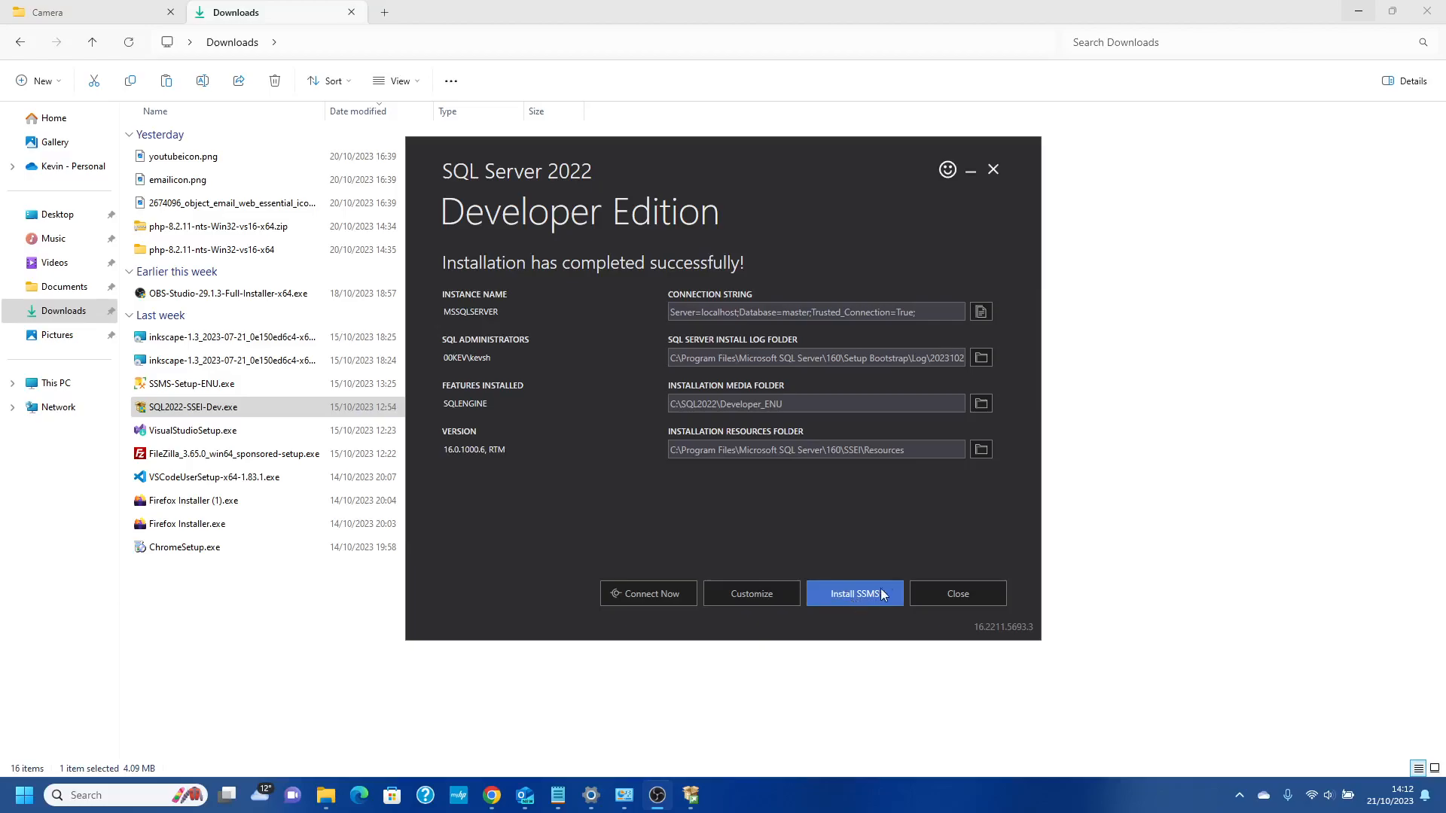
click(931, 592)
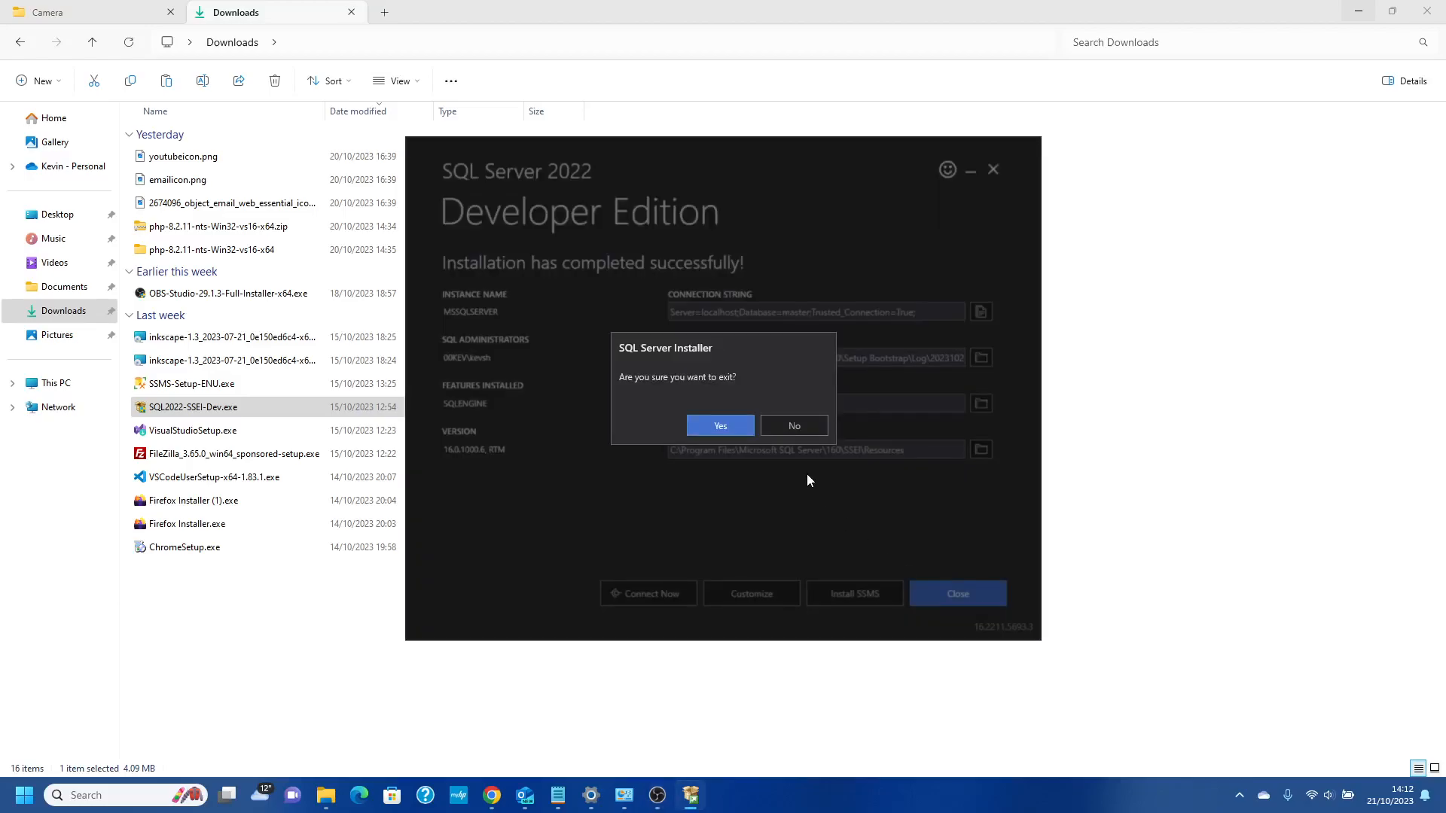
click(779, 426)
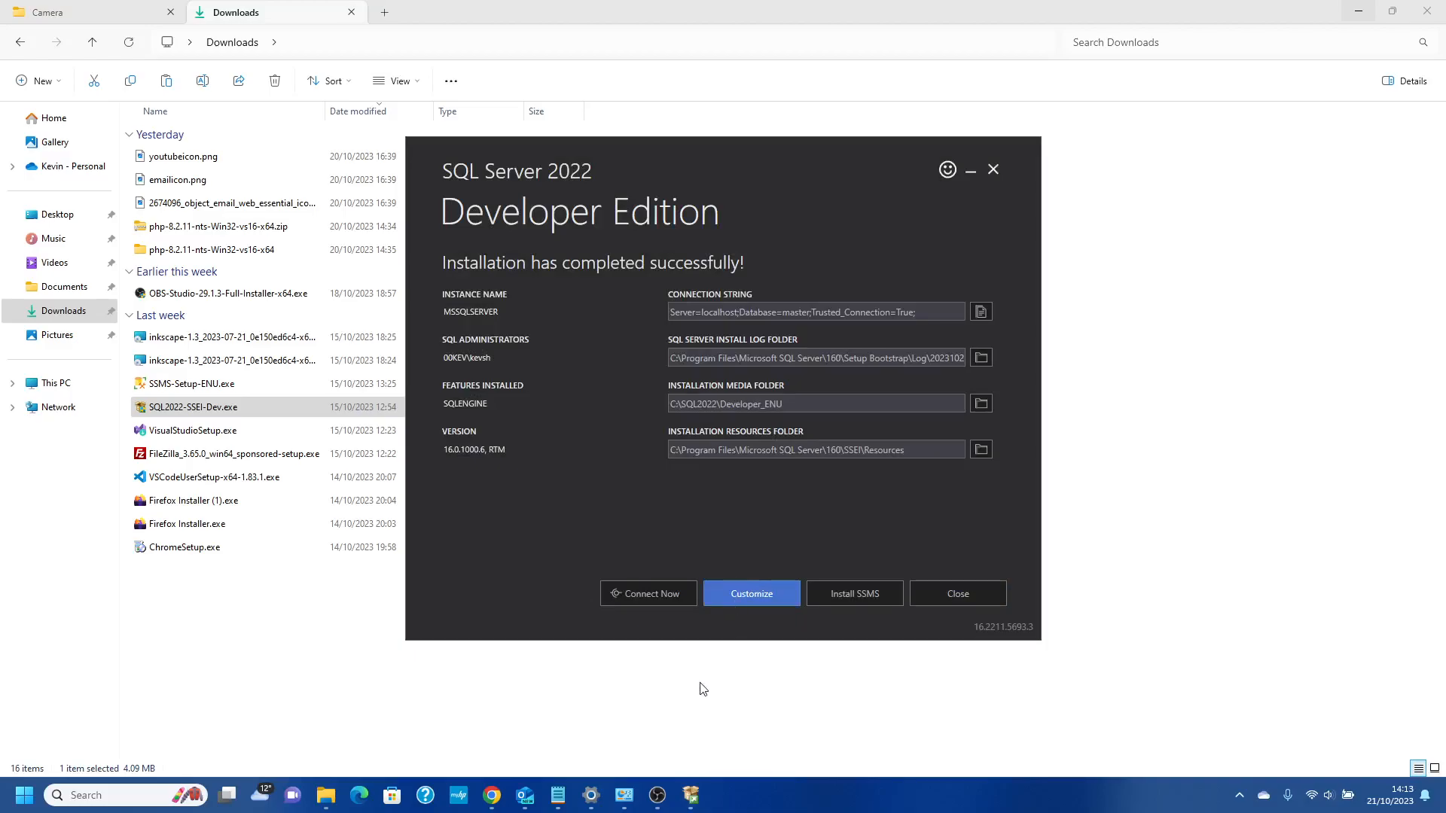
click(688, 796)
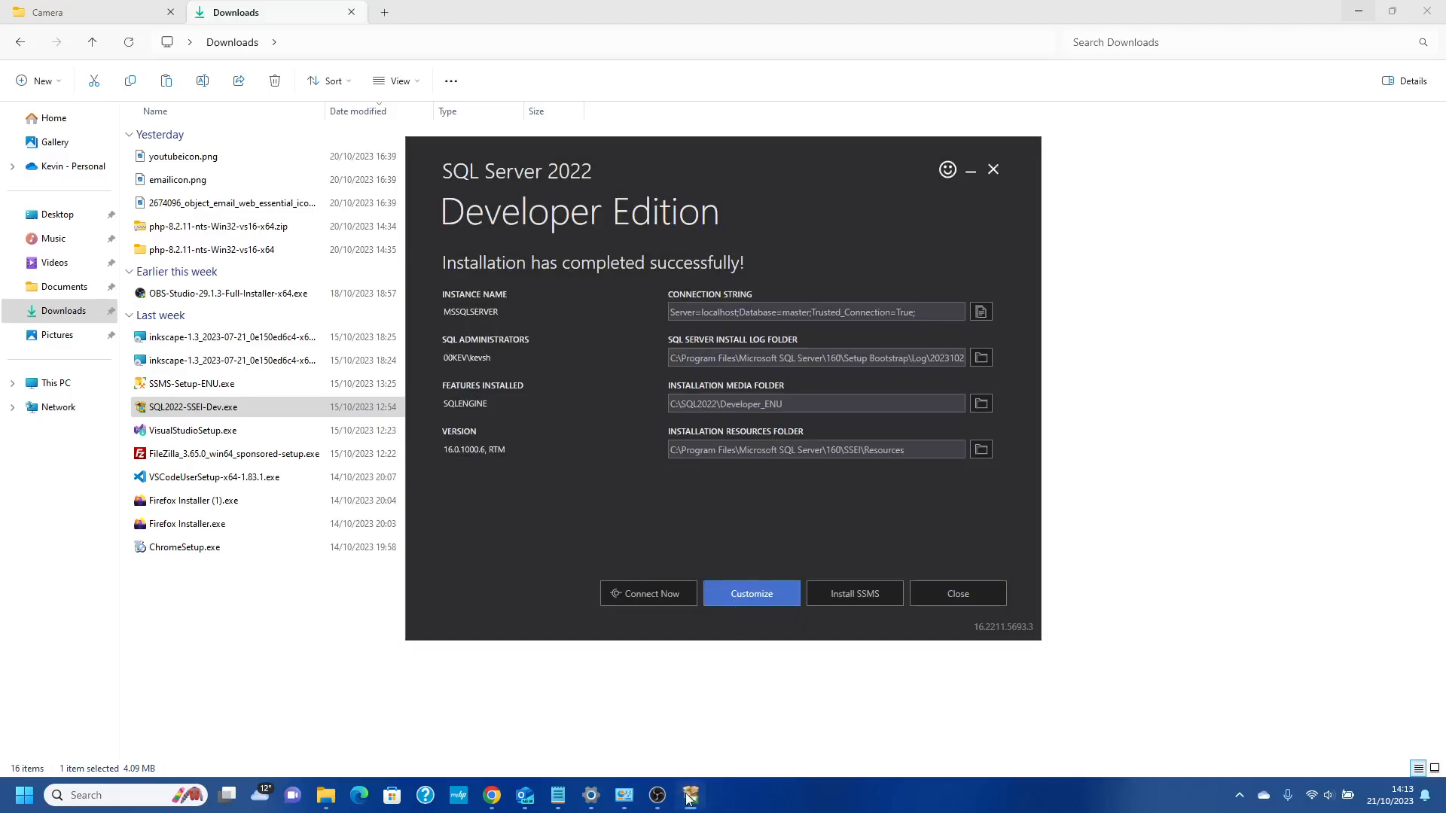
click(762, 595)
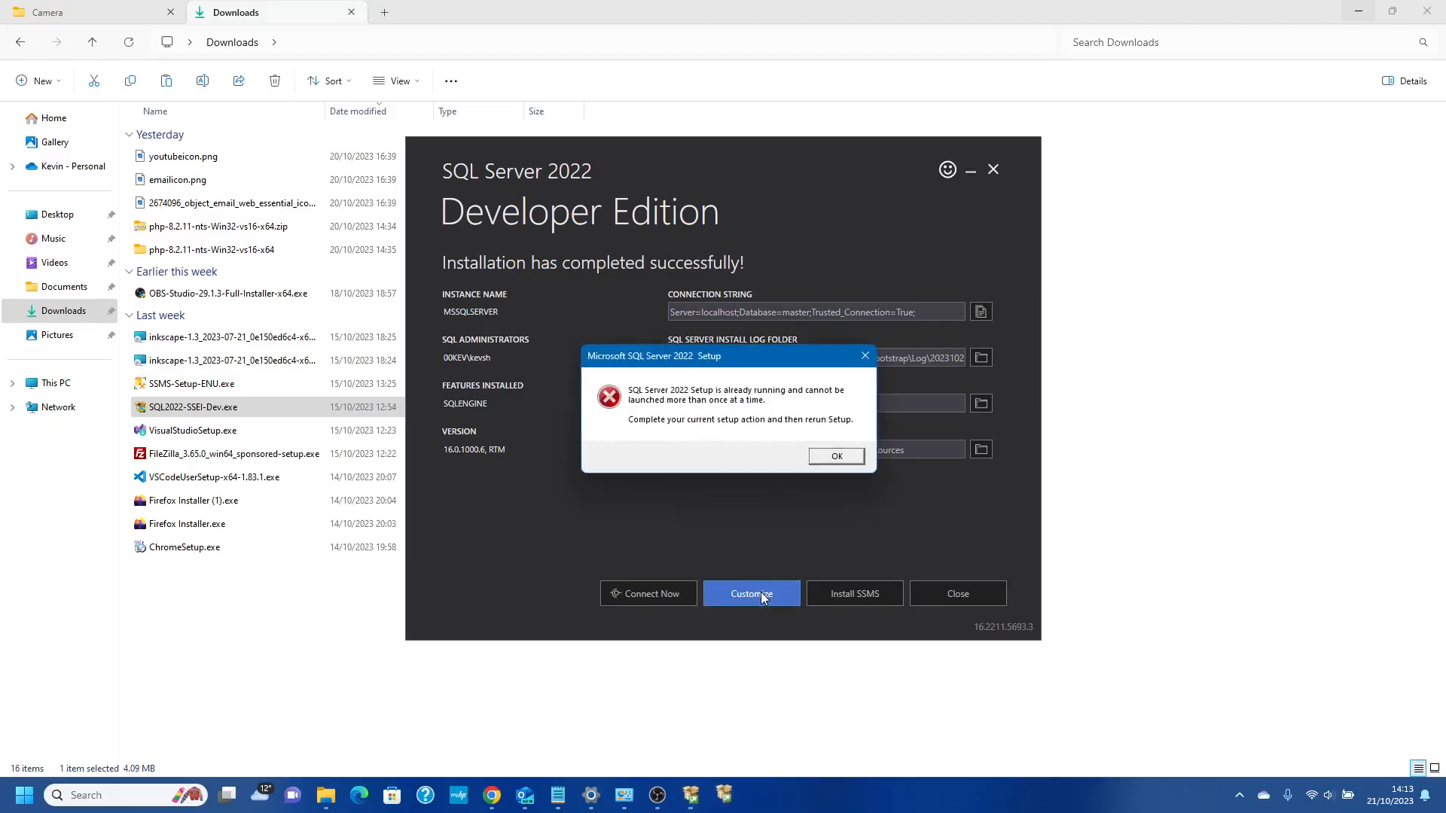
click(837, 457)
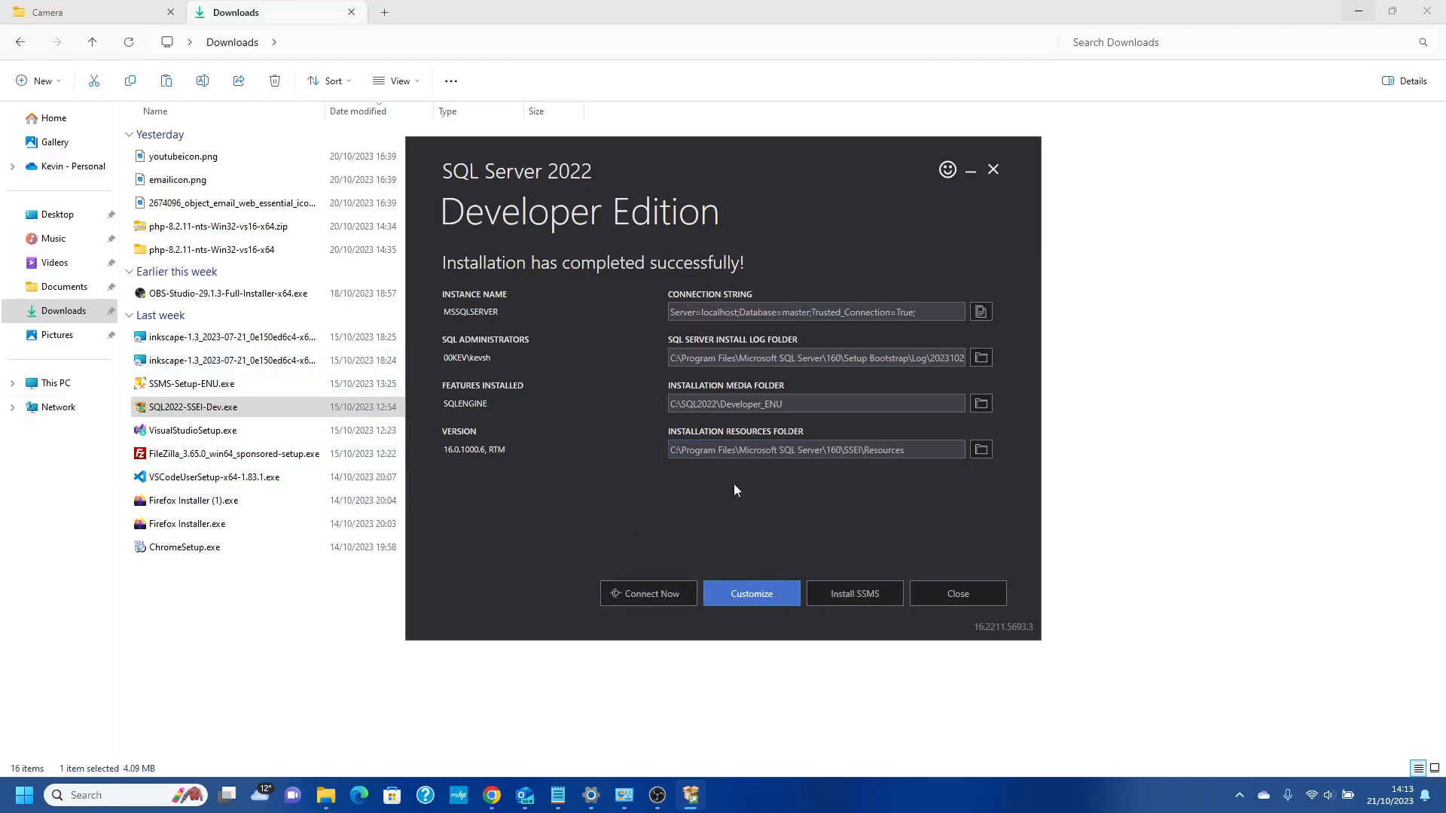
Exit the Developer Edition installer and continue SQL Server 2022 Setup past the Install Rules page
click(940, 591)
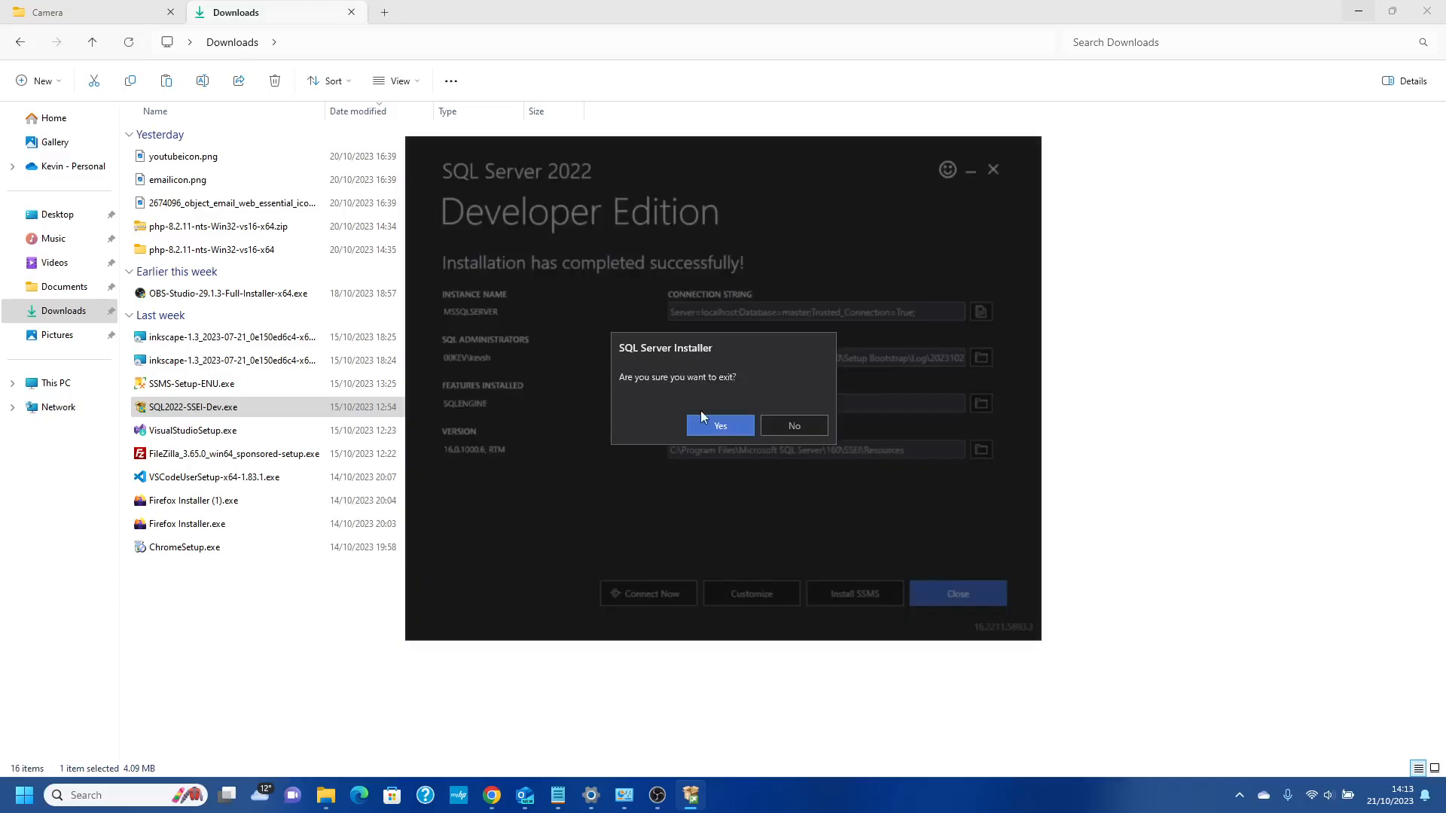
click(719, 426)
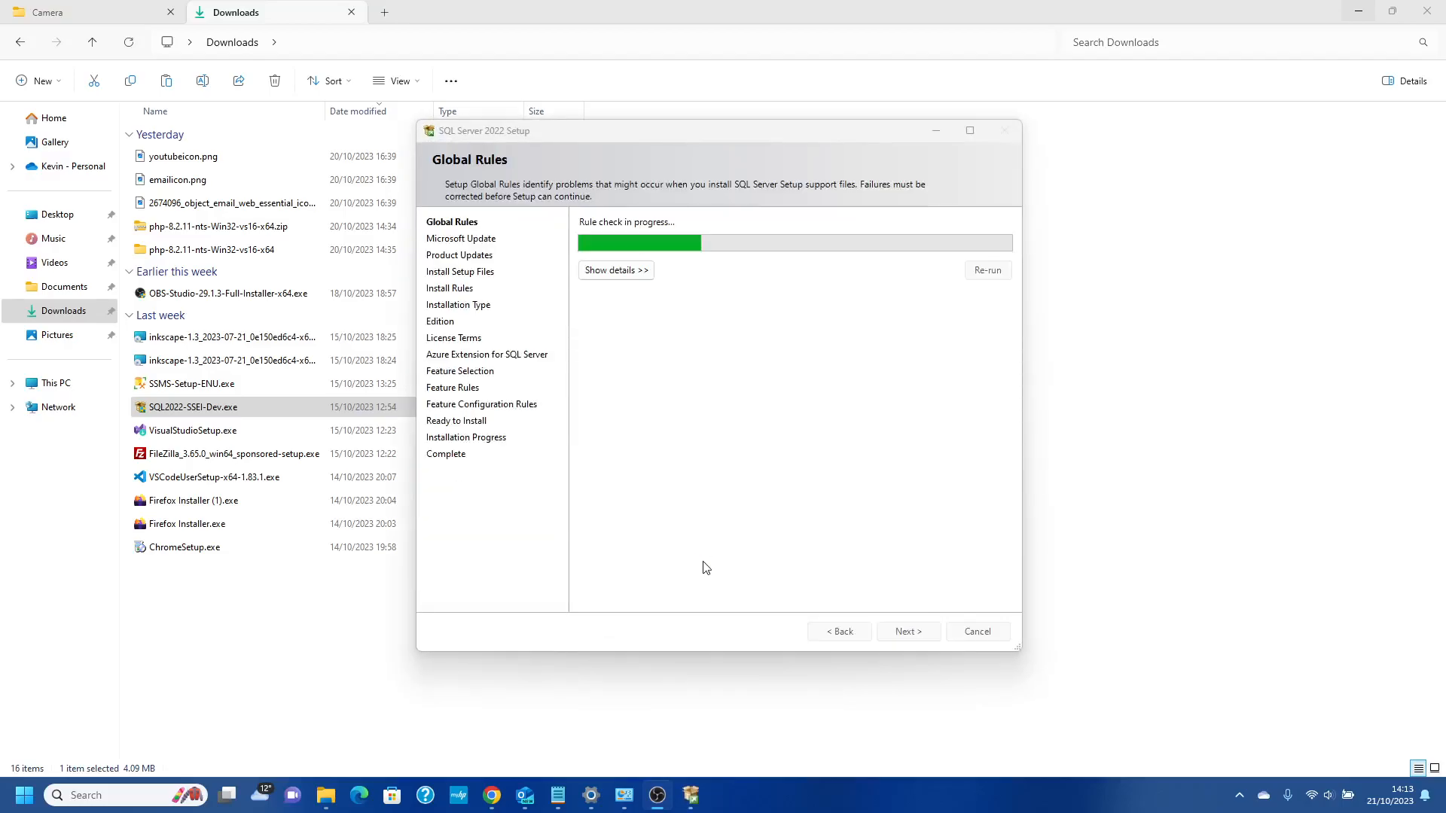
click(900, 631)
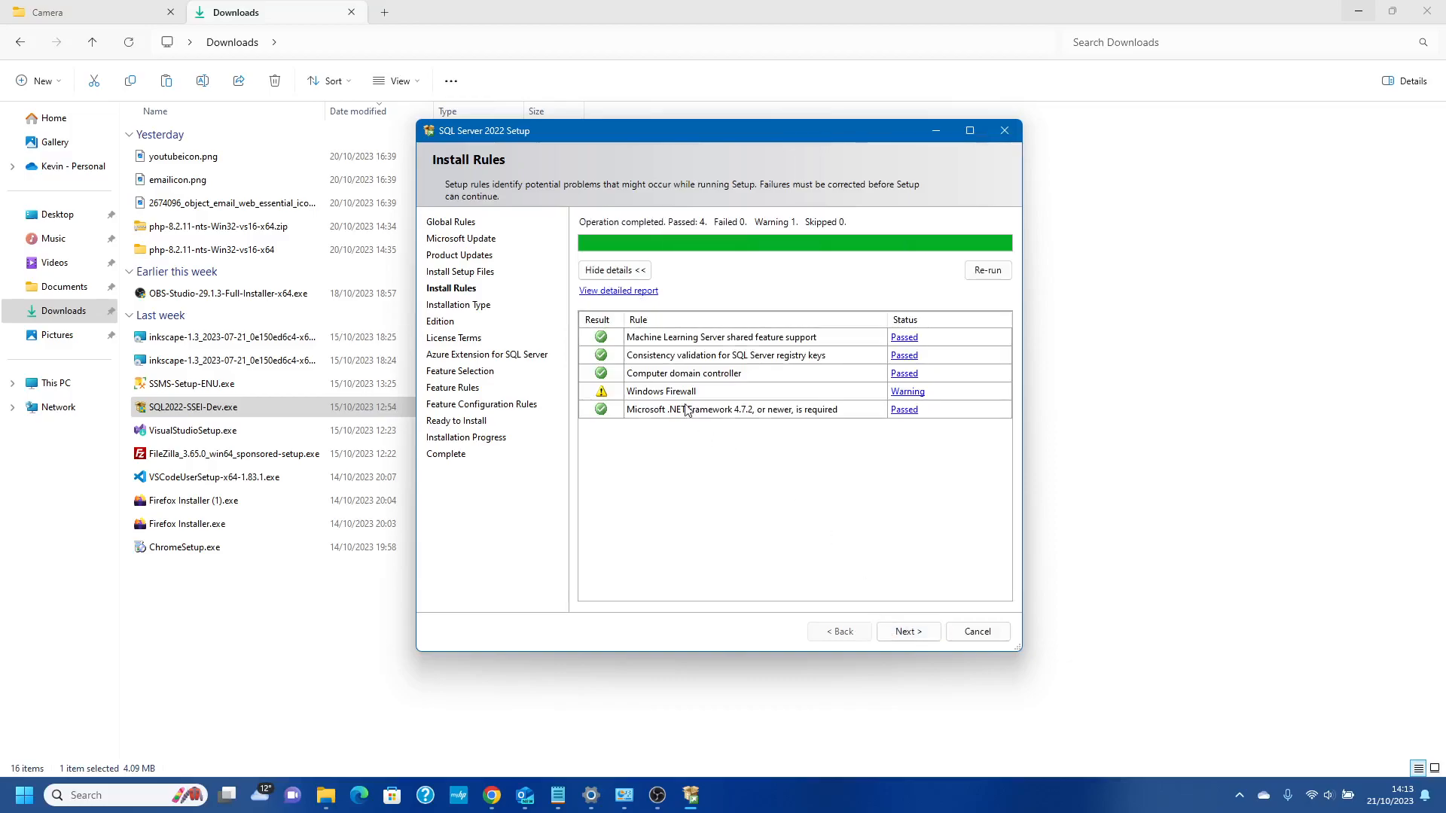
click(915, 638)
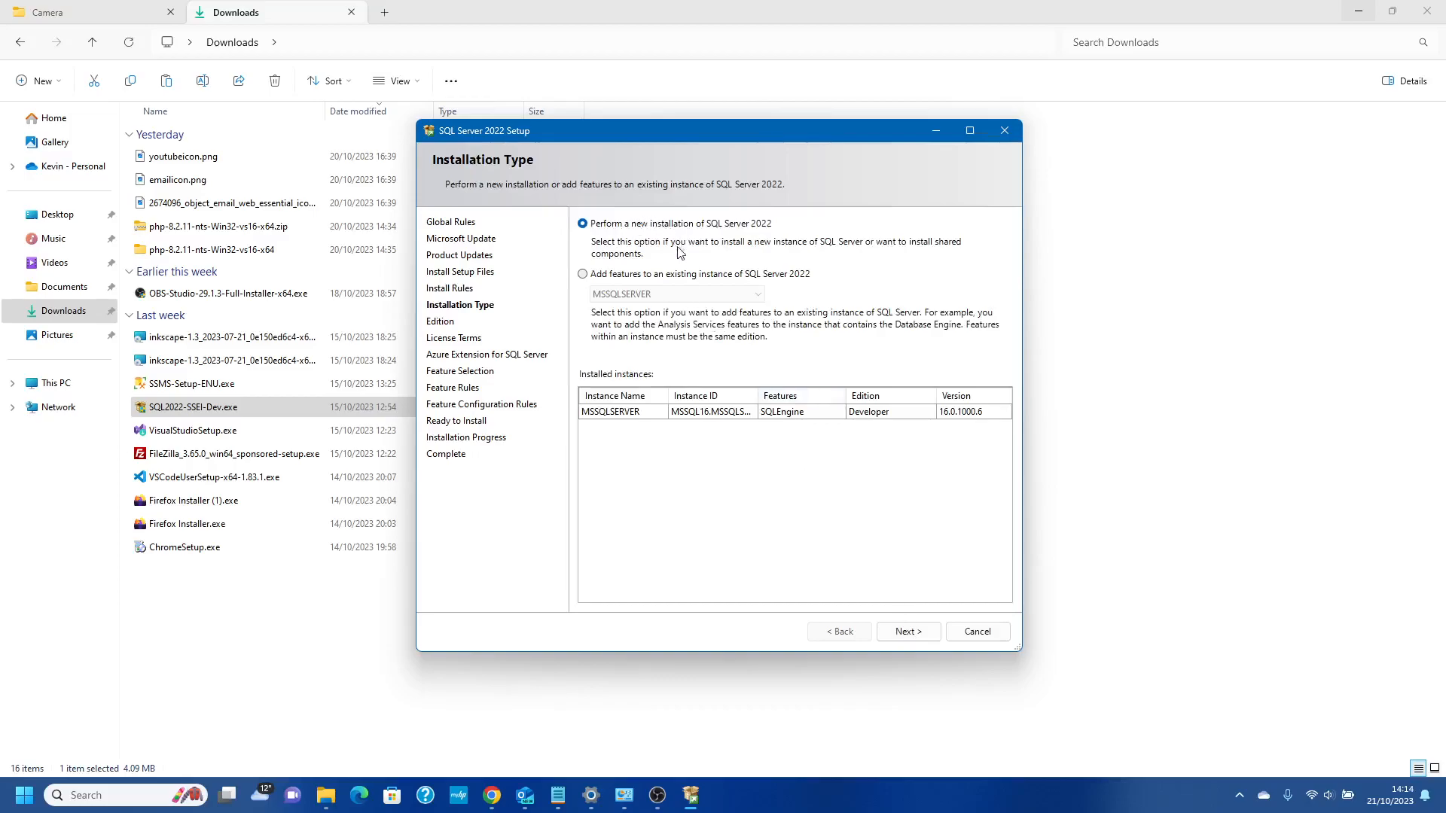
Choose to perform a new installation of SQL Server 2022 using the free Developer edition
click(583, 275)
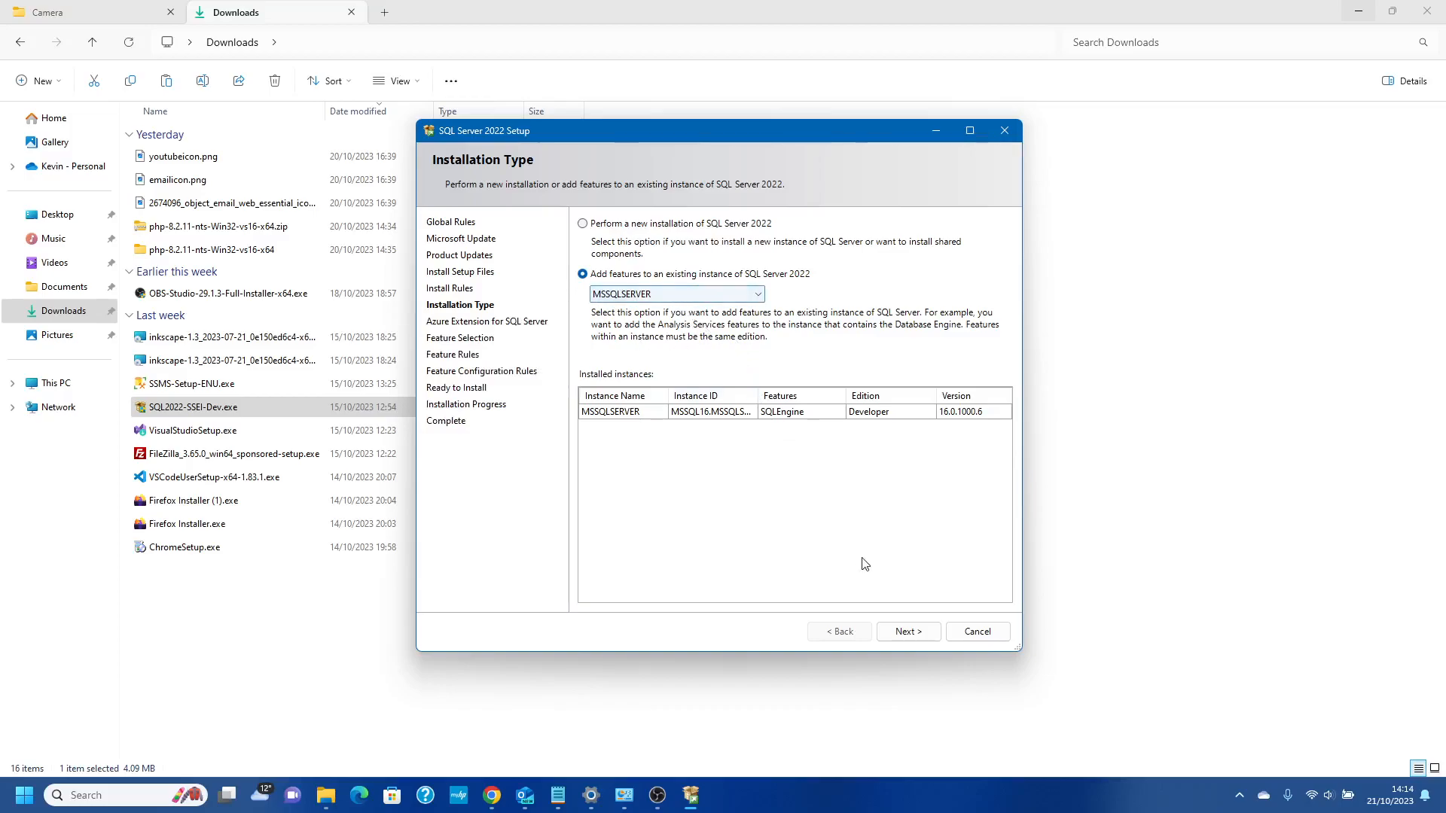
click(582, 224)
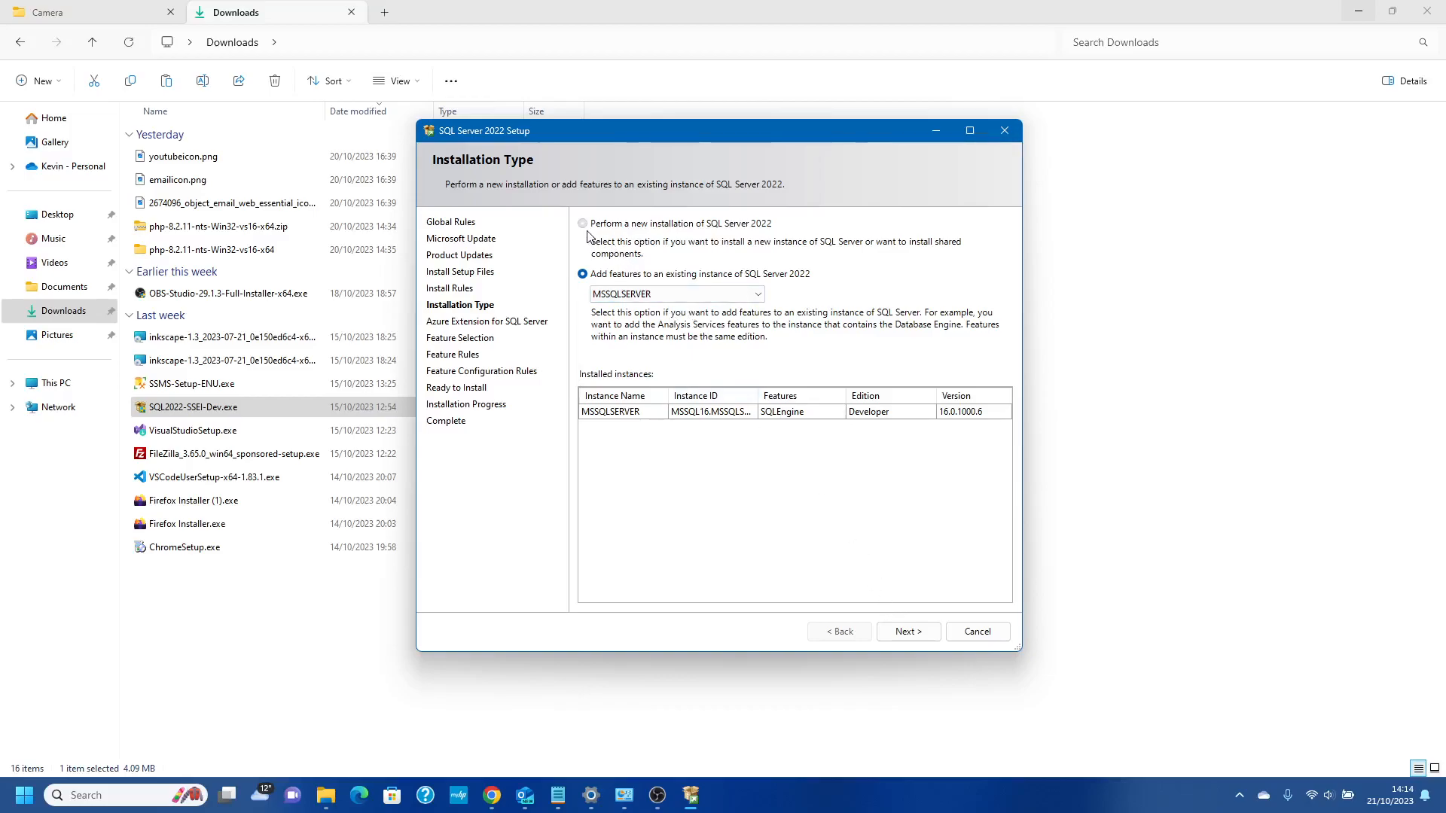
click(898, 629)
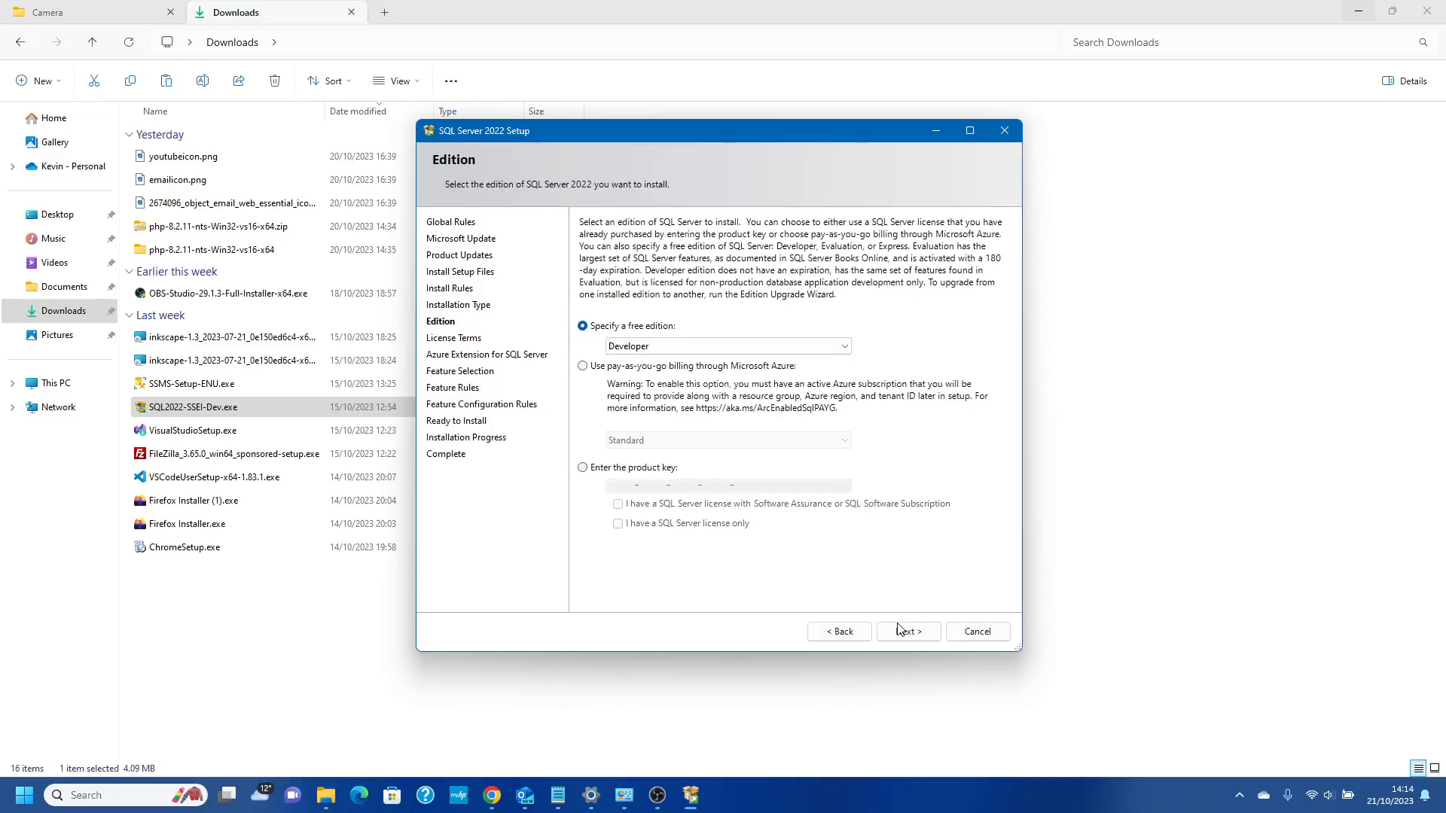
click(905, 631)
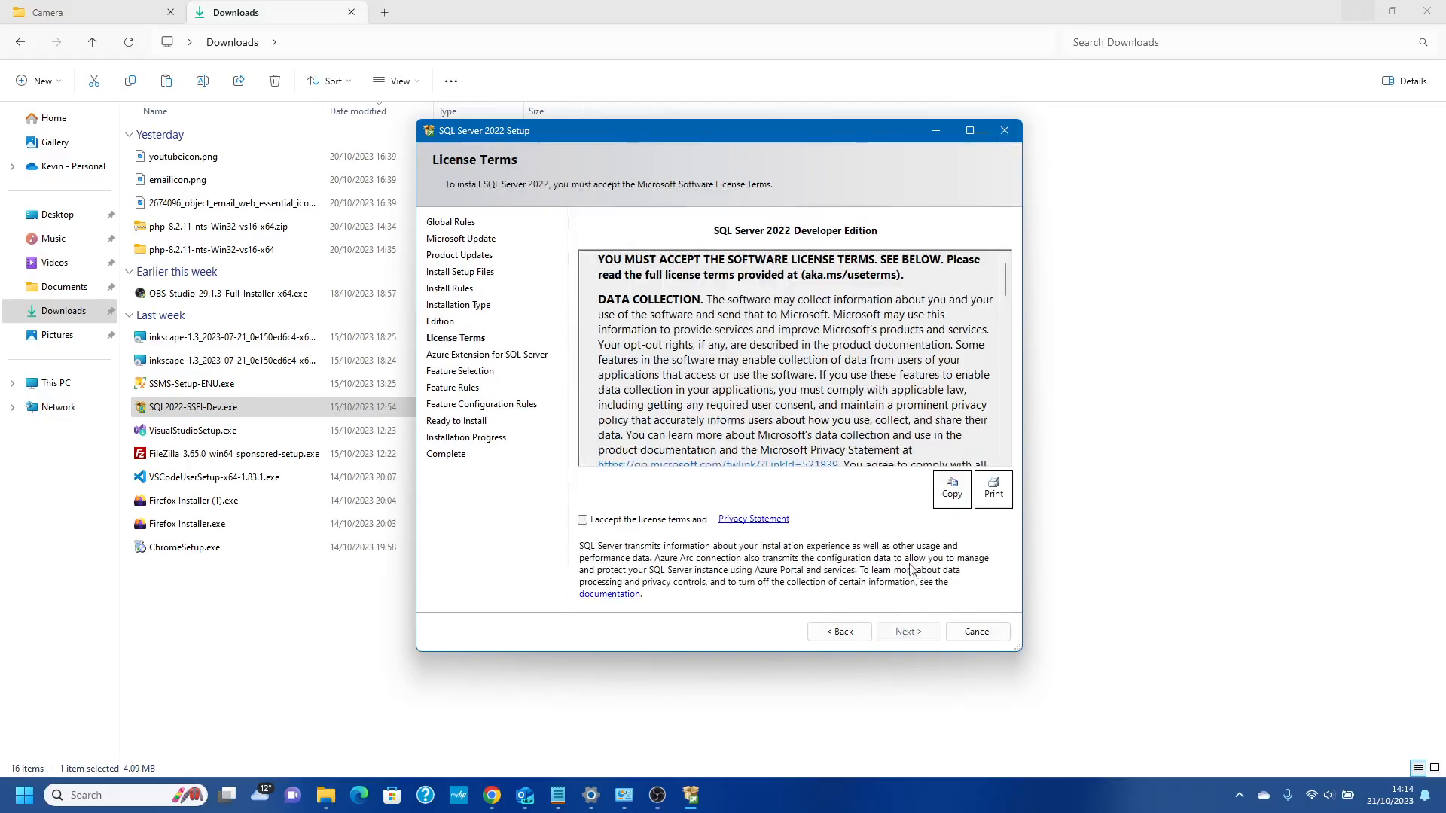
Accept the license terms in SQL Server 2022 Setup and continue
click(584, 520)
drag(1007, 289, 1006, 448)
click(907, 631)
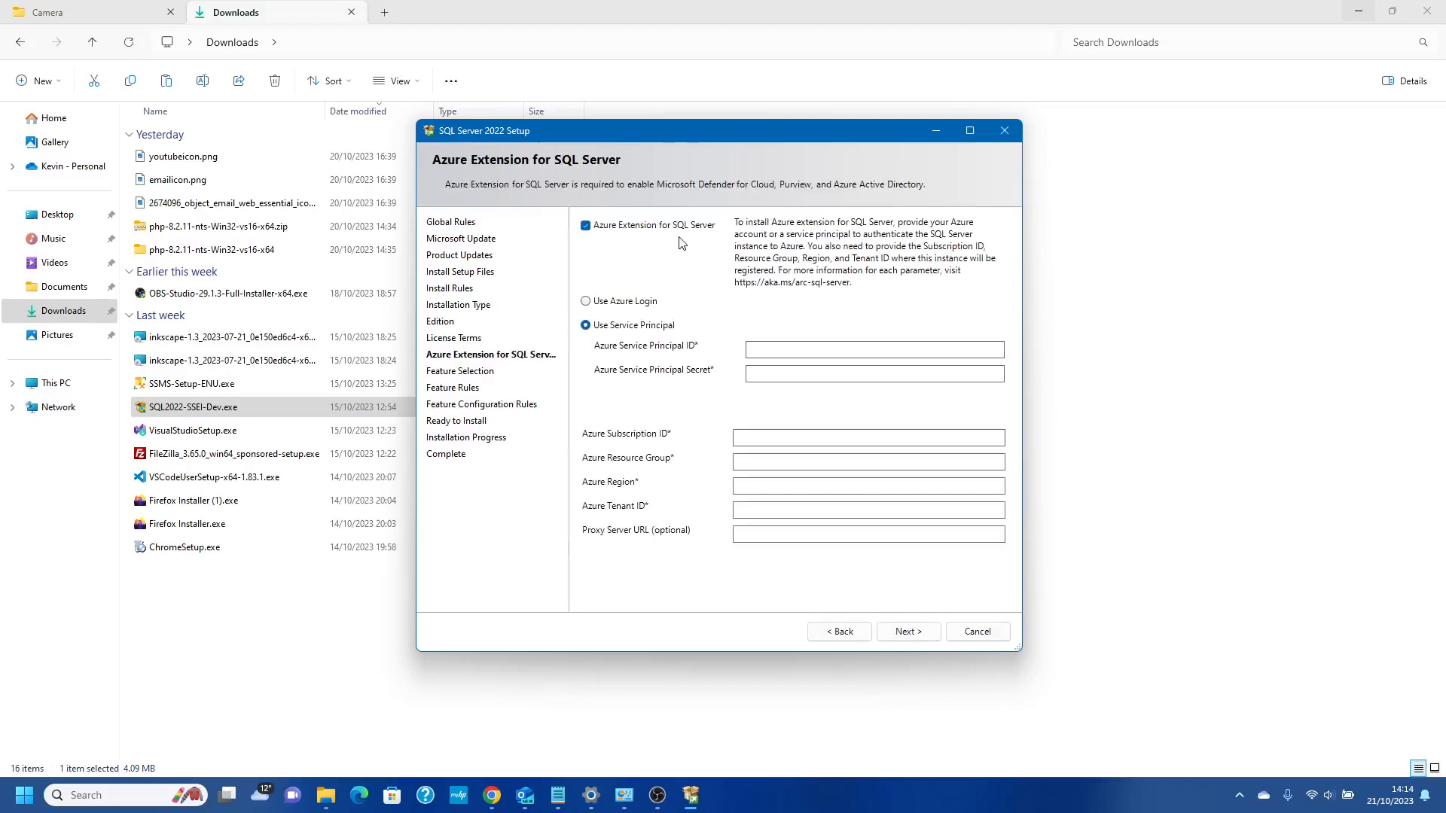
Exclude the Azure Extension for SQL Server and select Database Engine Services as the feature to install
click(589, 227)
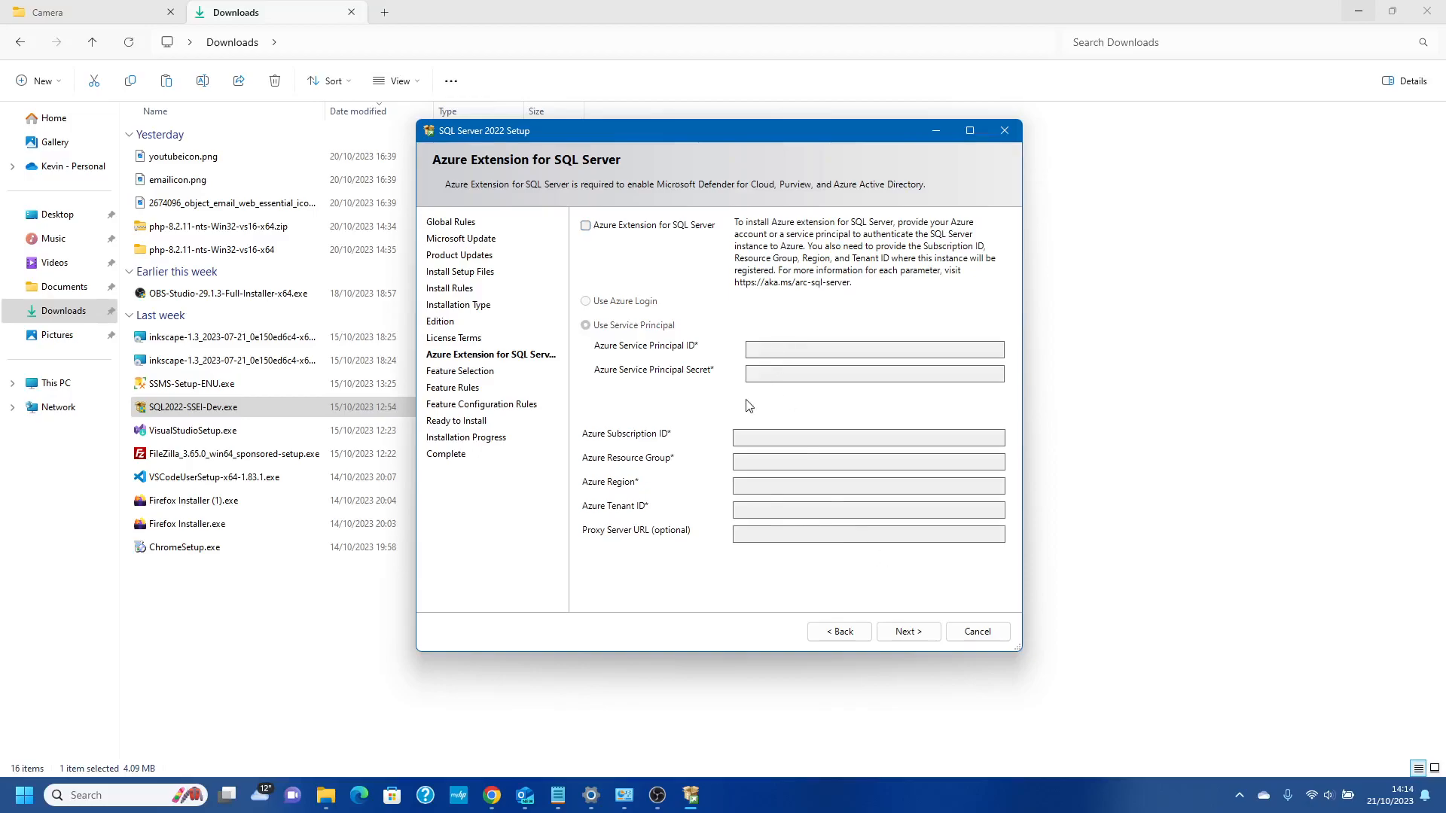
click(908, 634)
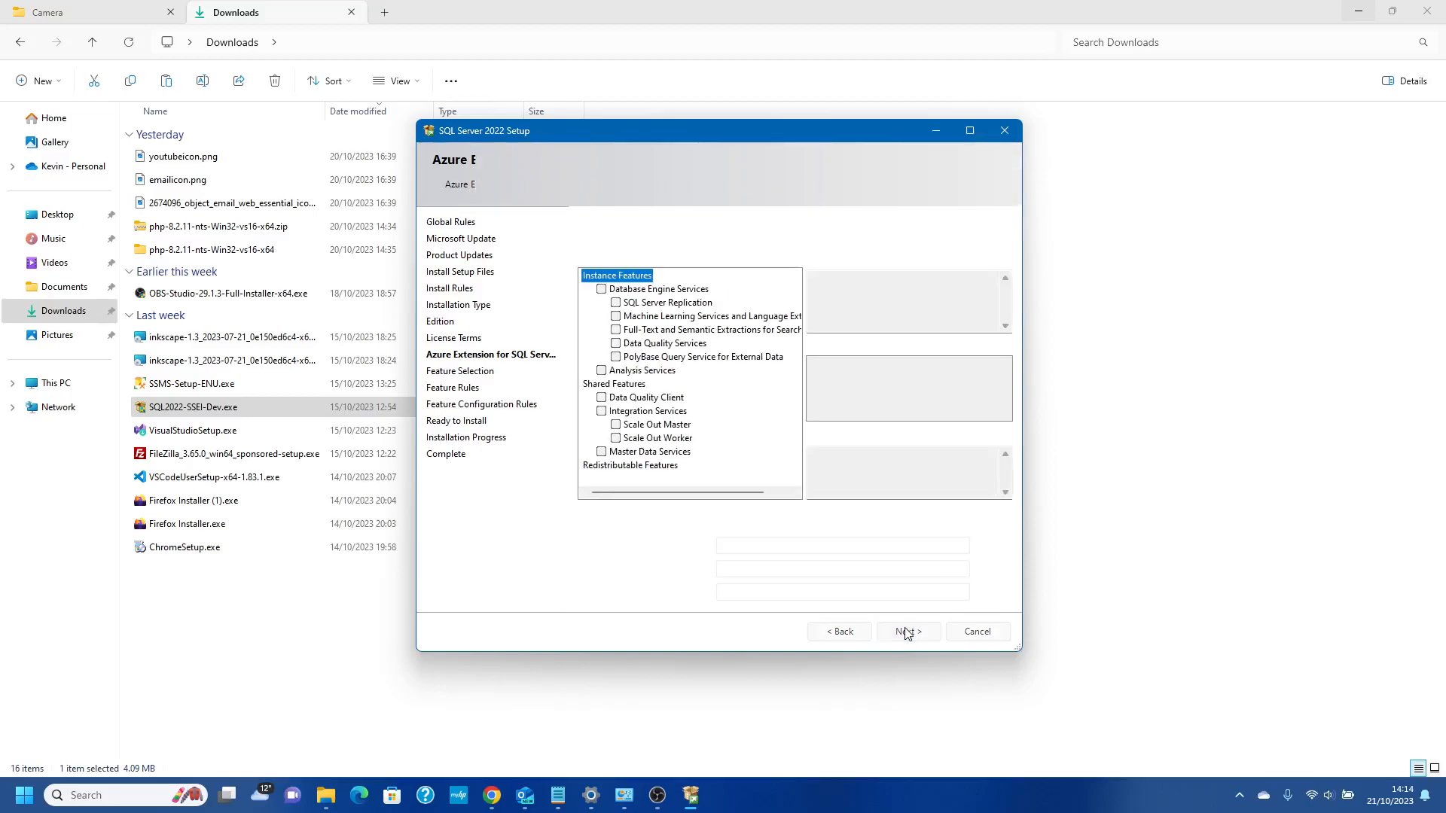
click(602, 290)
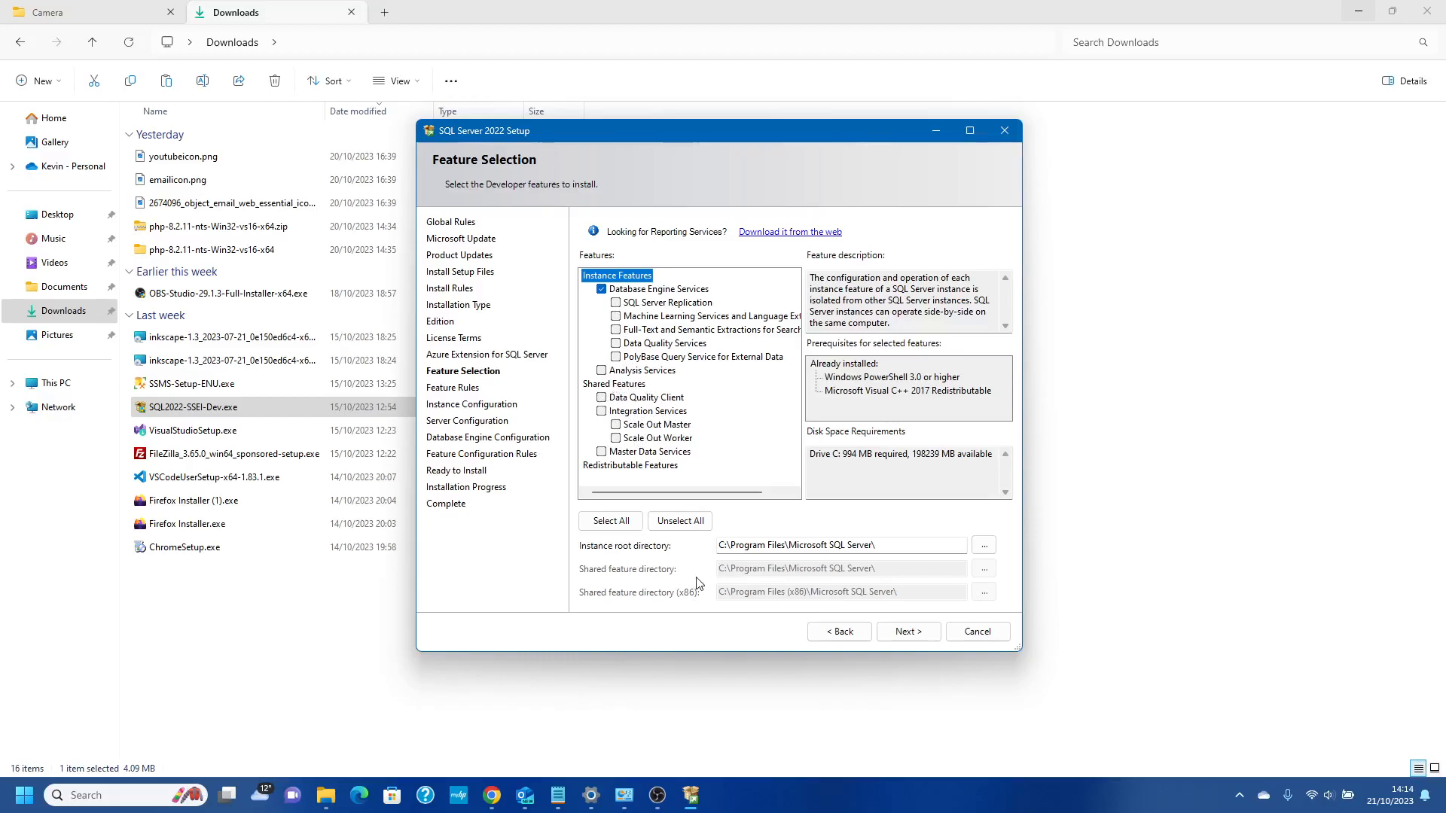
click(898, 633)
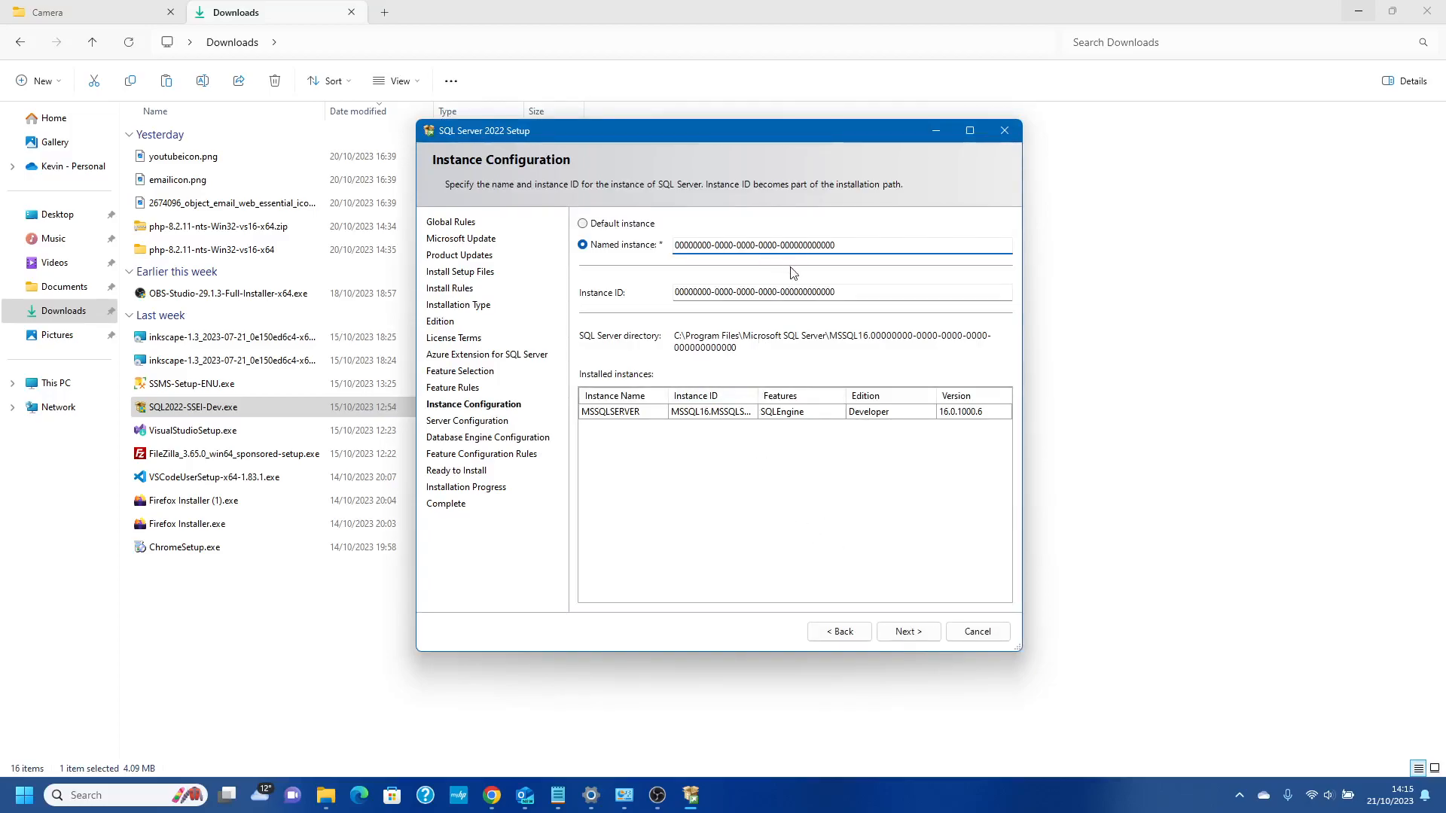
Try to continue the instance configuration with the default instance MSSQLSERVER
click(629, 225)
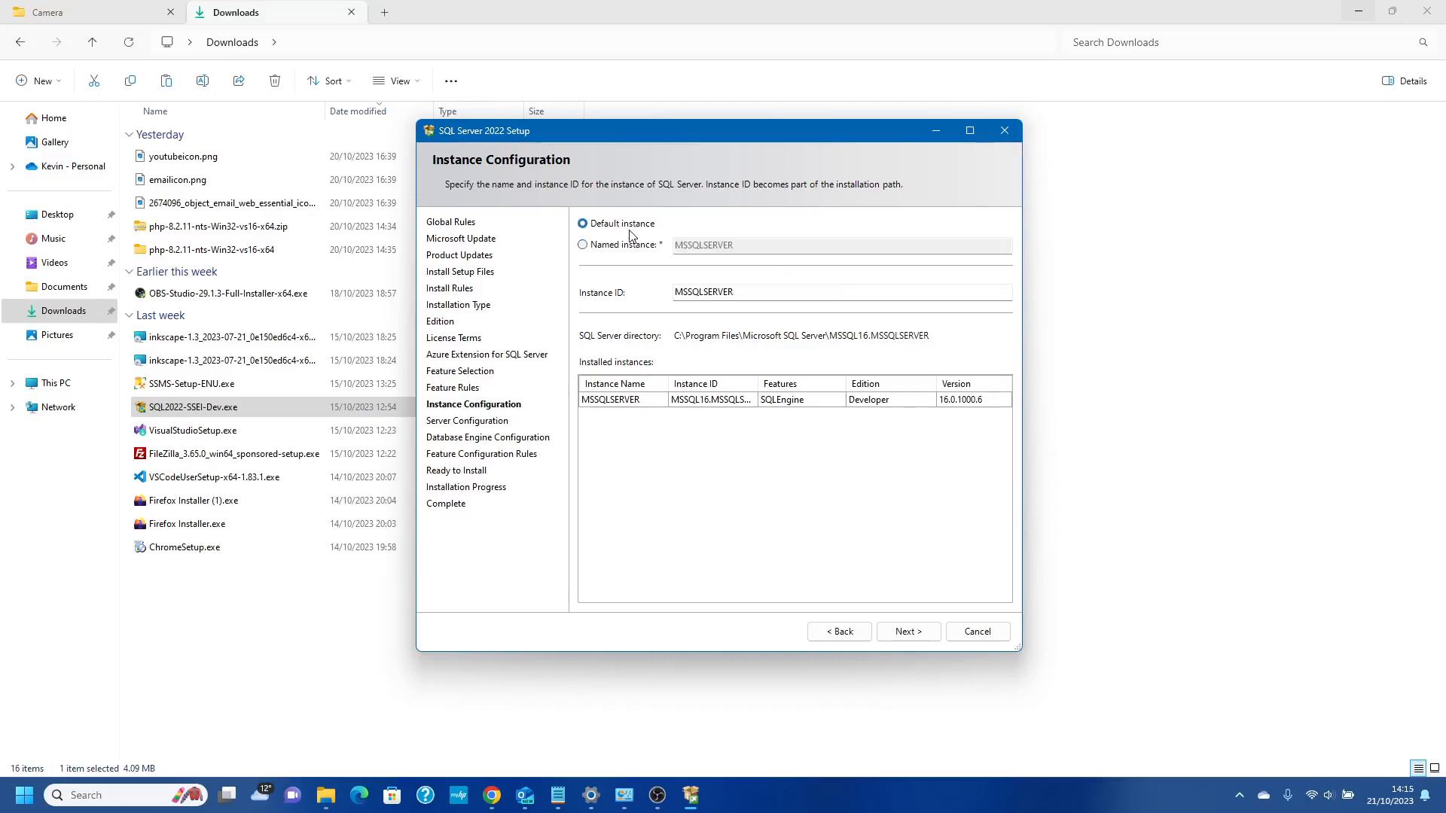
click(900, 632)
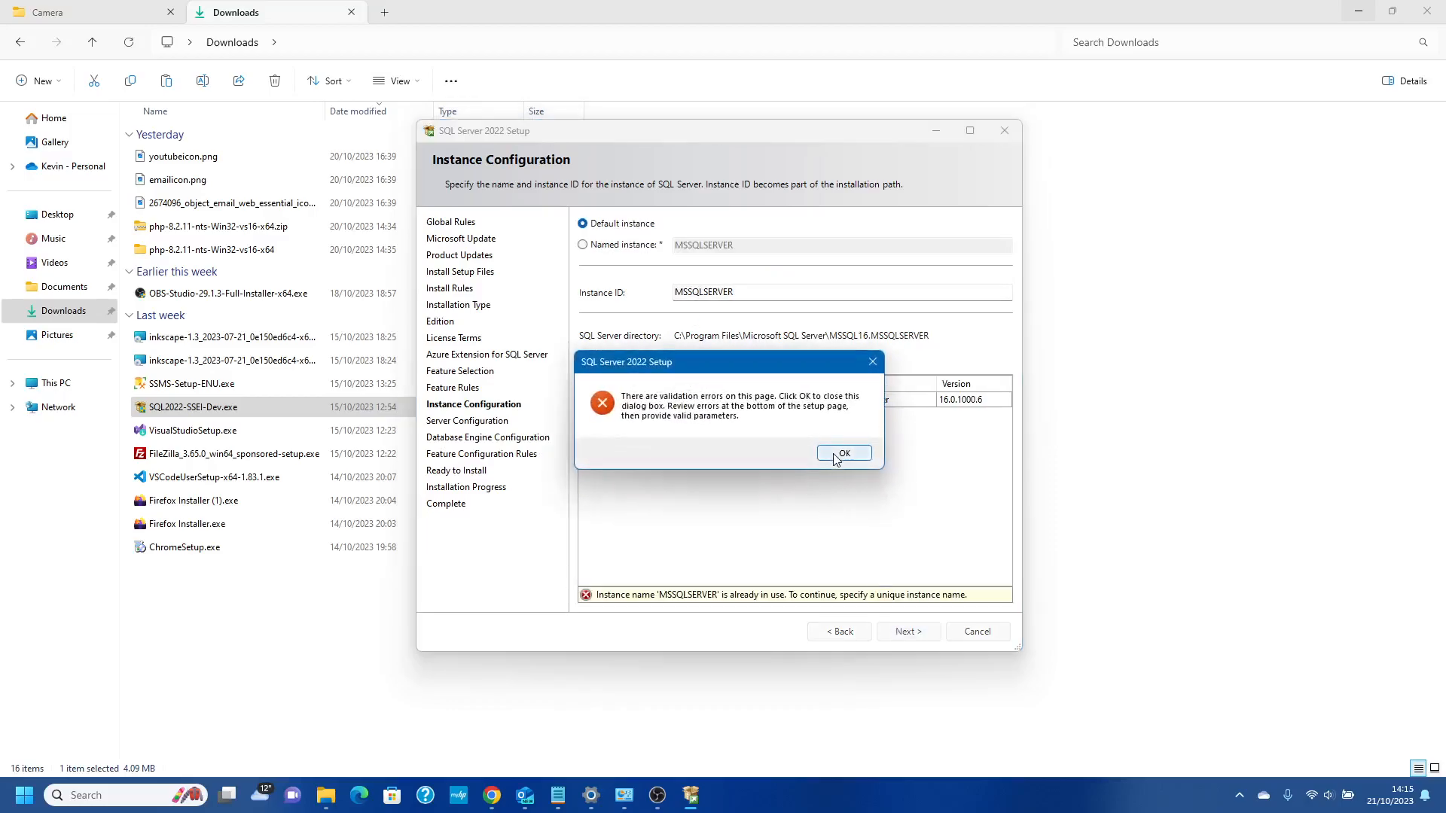
click(836, 455)
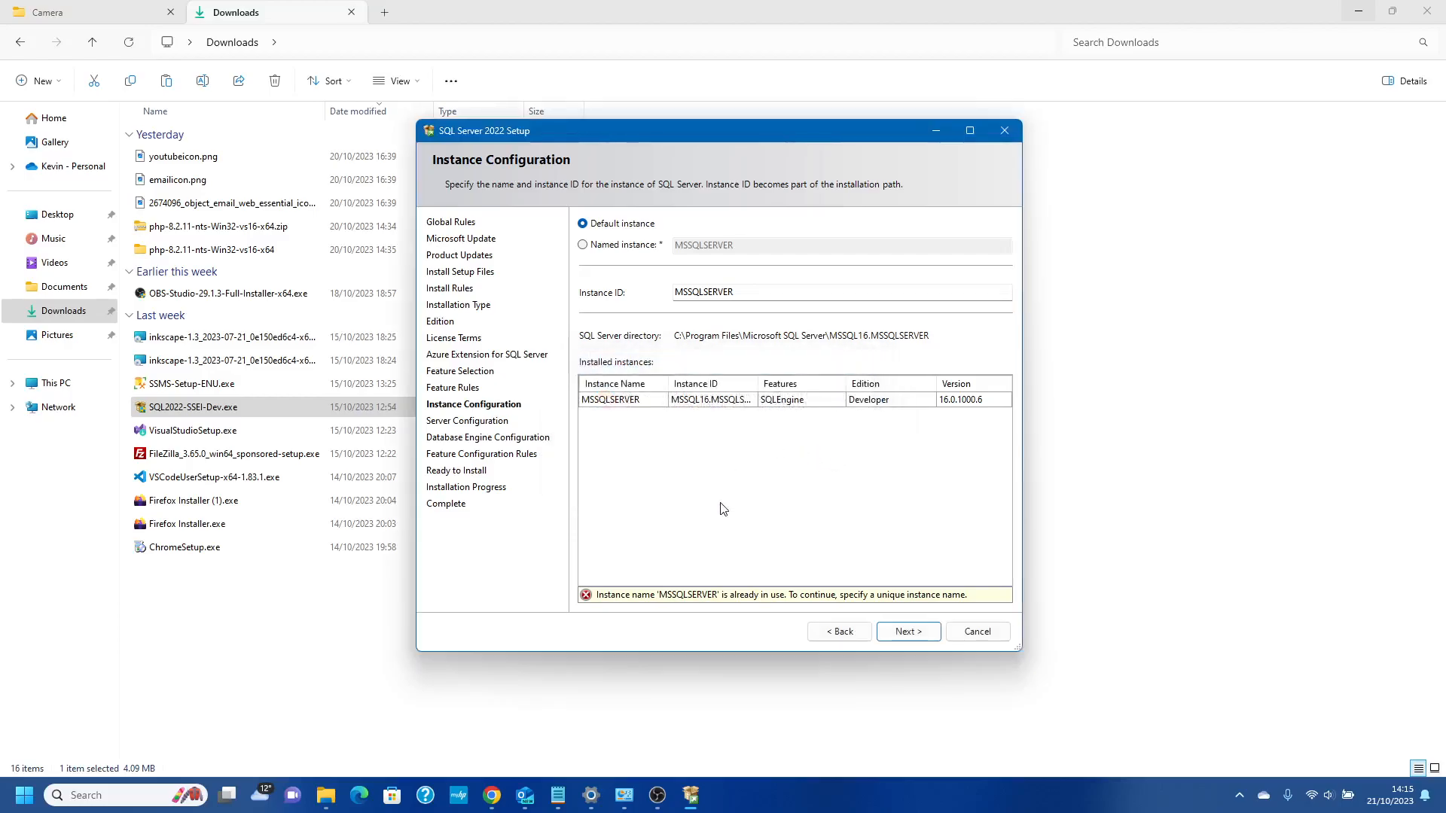
Configure a named instance called MSSQLSERVER1 and continue to the server configuration
click(616, 246)
text(M)
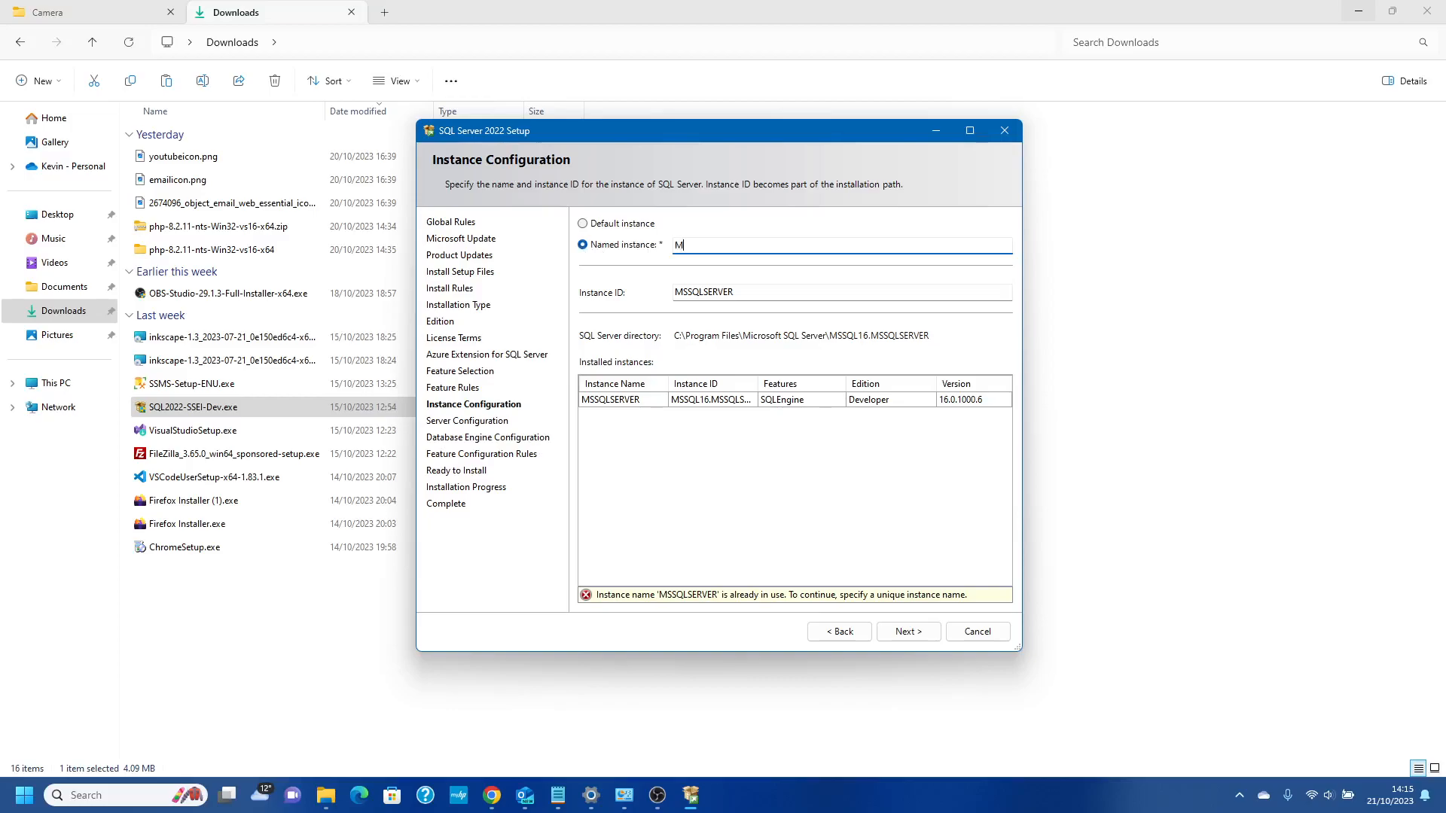
text(SSQLSERVER1)
click(897, 634)
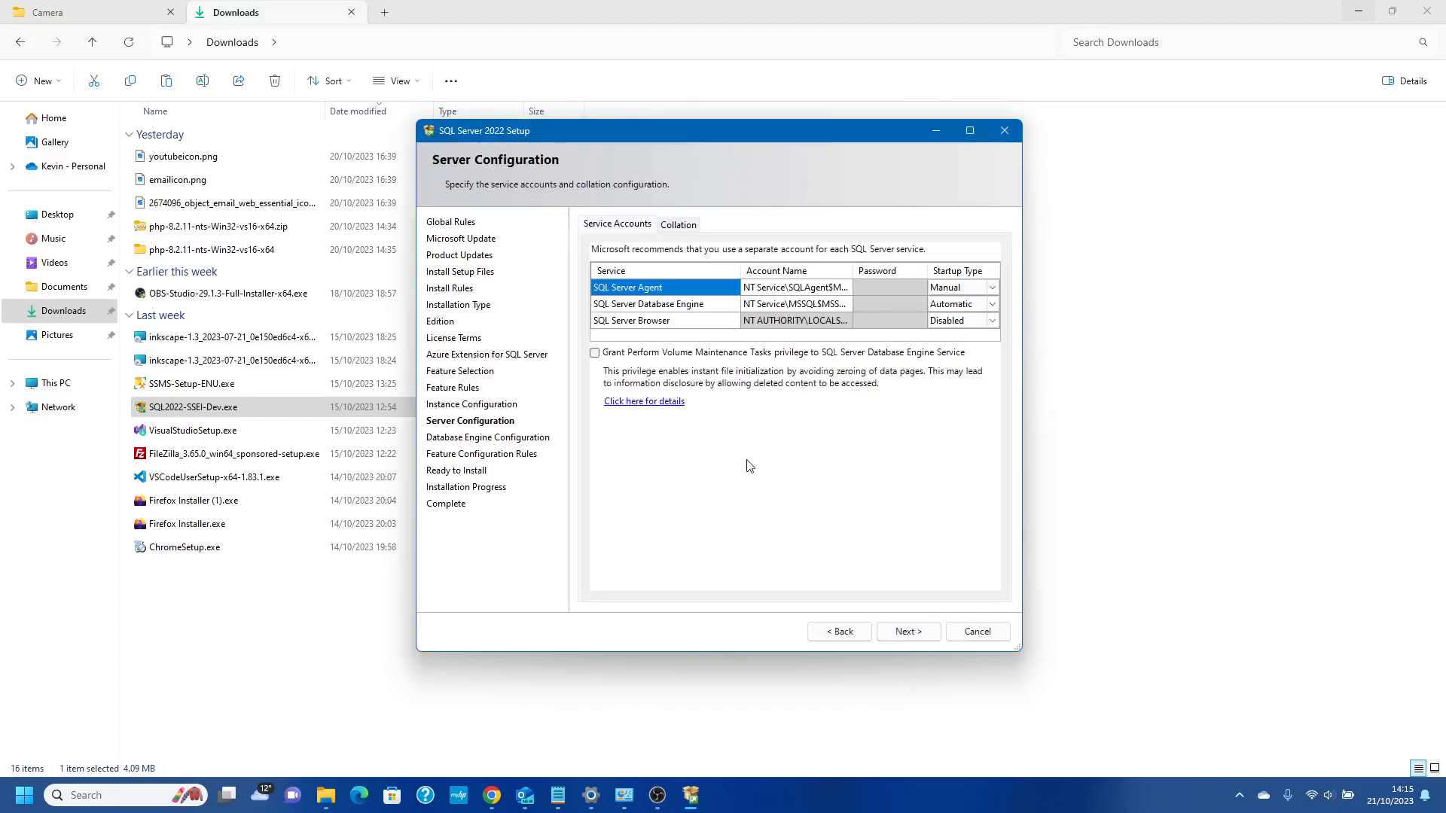
Set the SQL Server Agent service's startup type to Automatic and continue to the Database Engine configuration
click(938, 289)
click(991, 289)
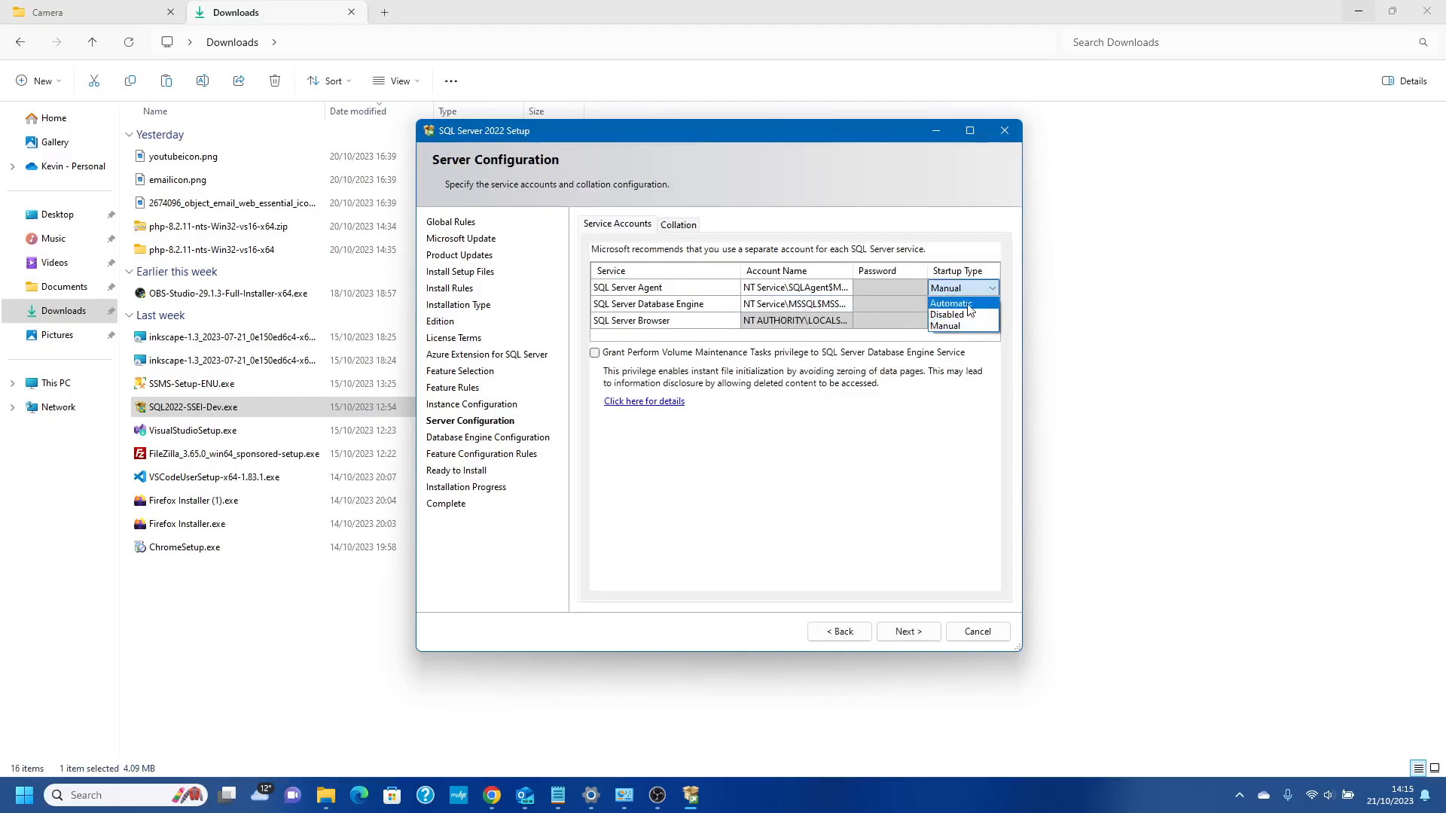
click(969, 305)
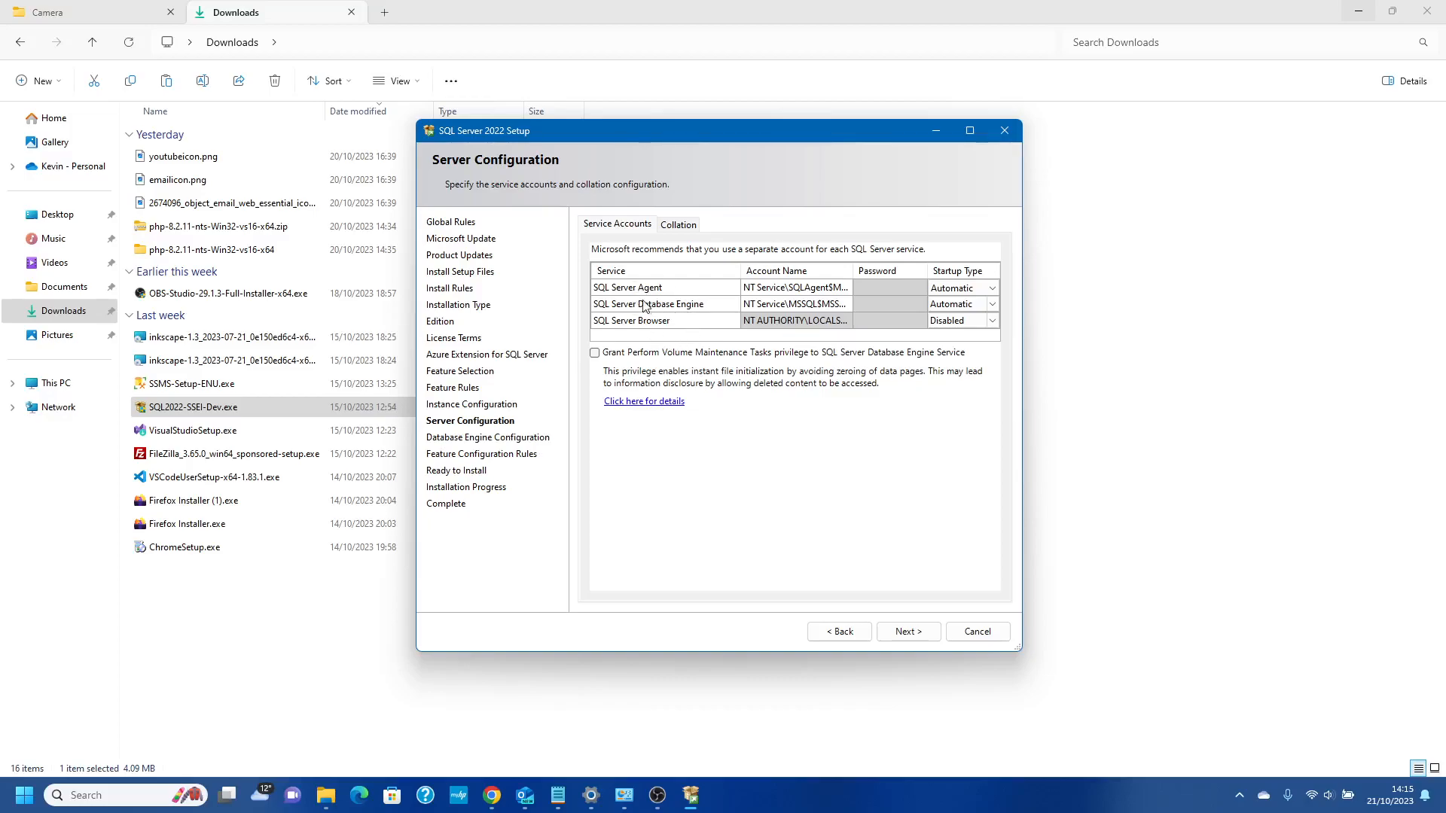
click(889, 634)
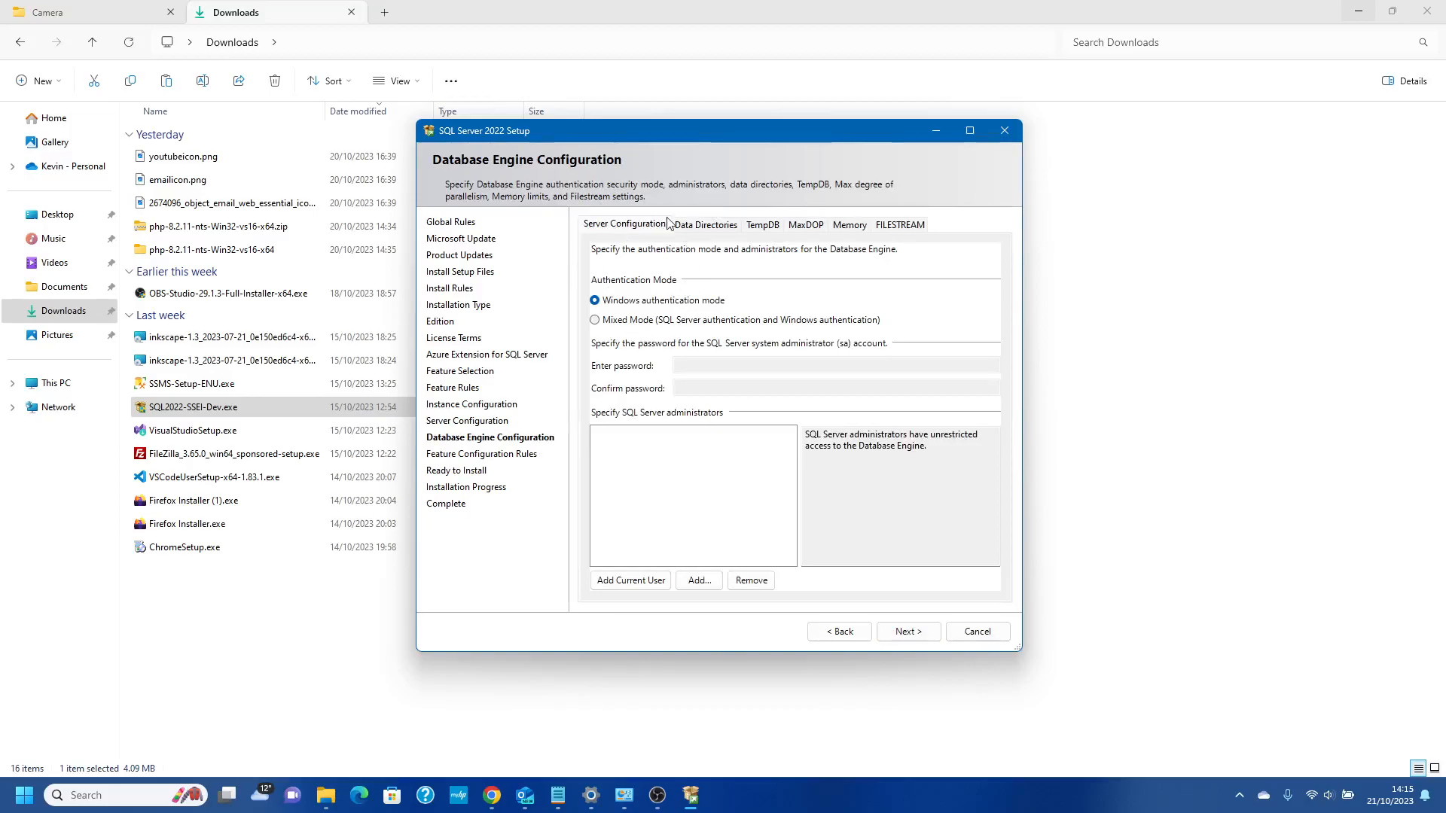
Review the data directories, TempDB and MaxDOP settings, and choose Mixed Mode authentication for the Database Engine
click(689, 228)
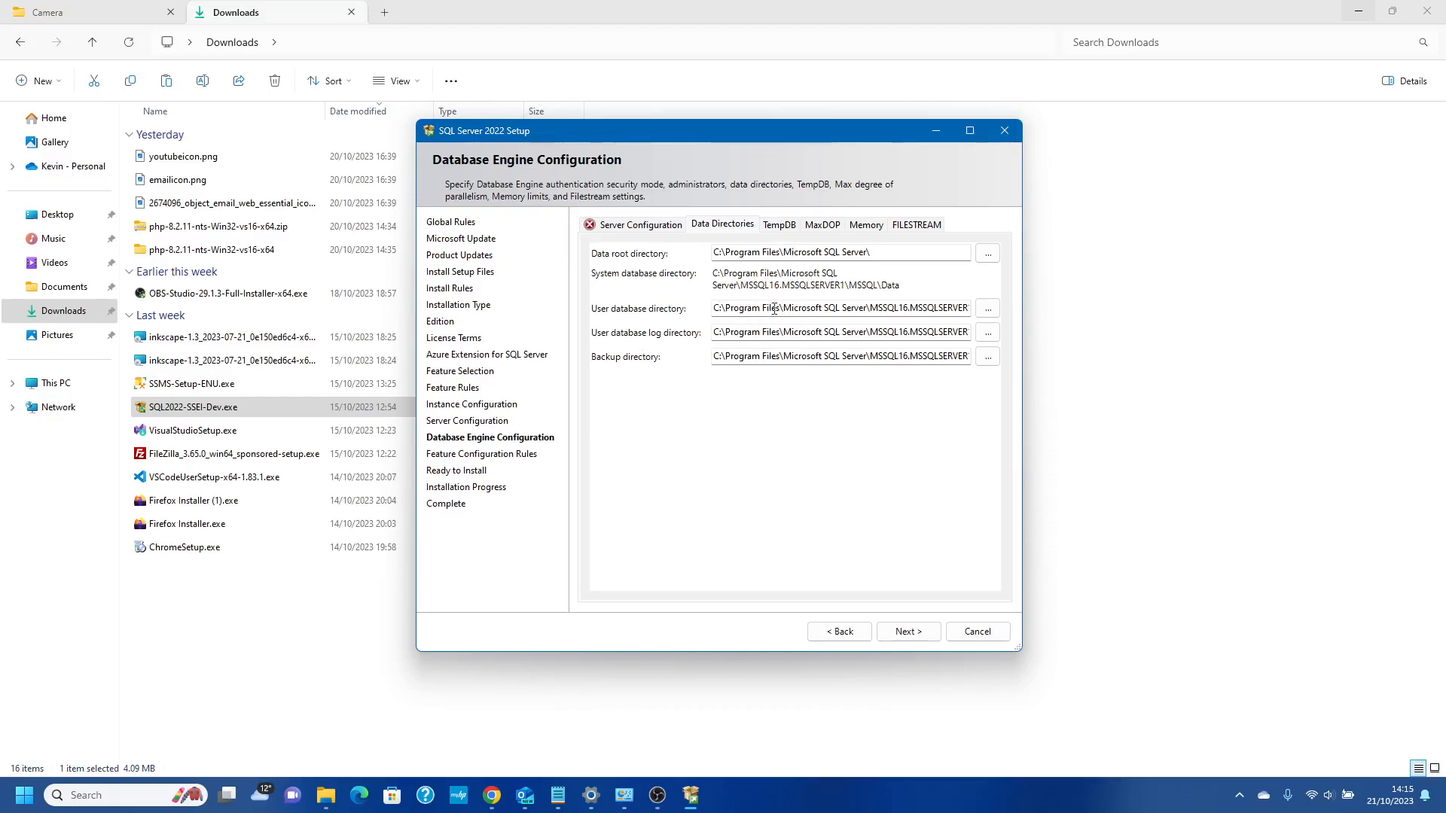
click(780, 226)
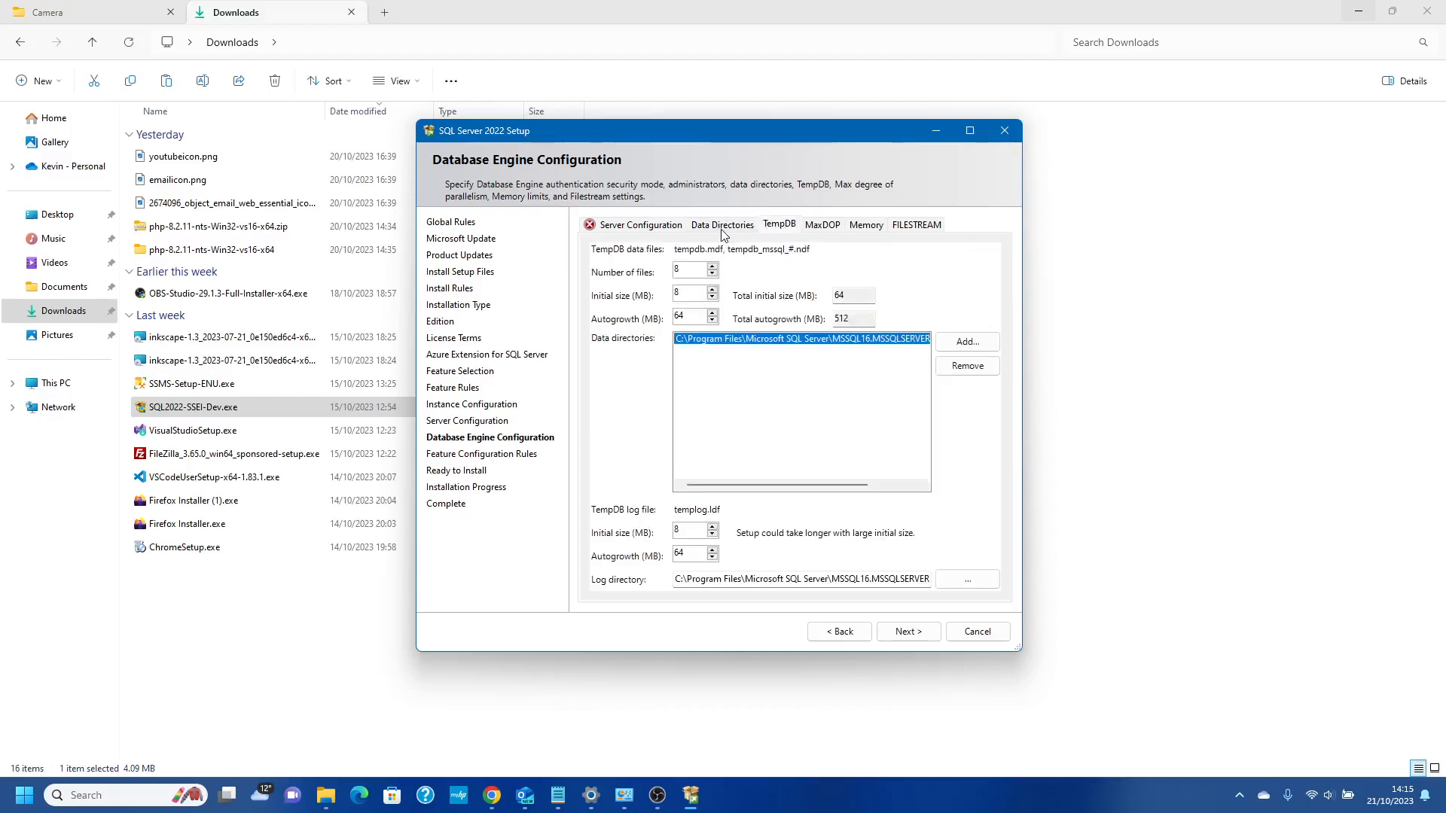
click(826, 225)
click(640, 224)
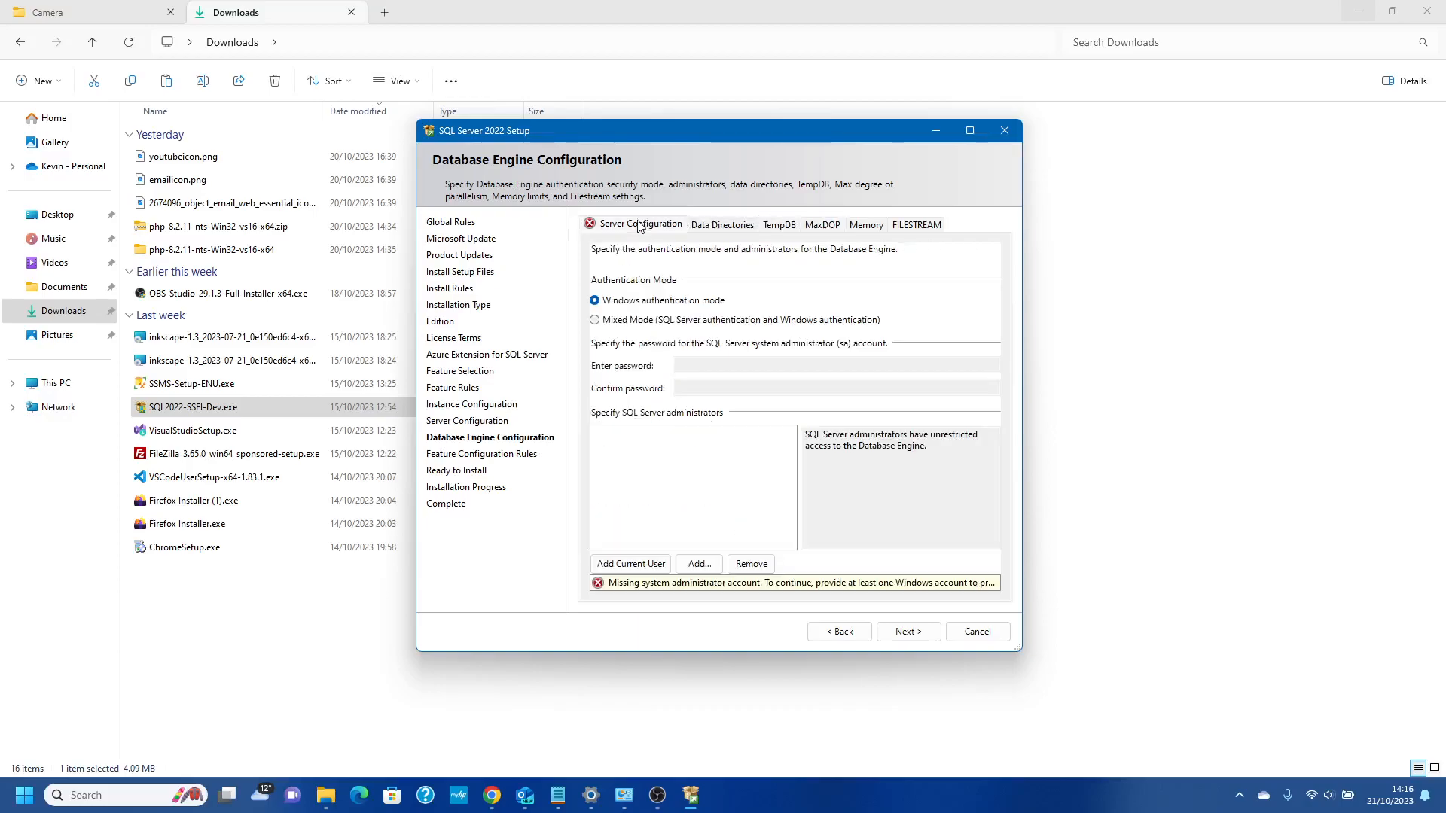
click(595, 321)
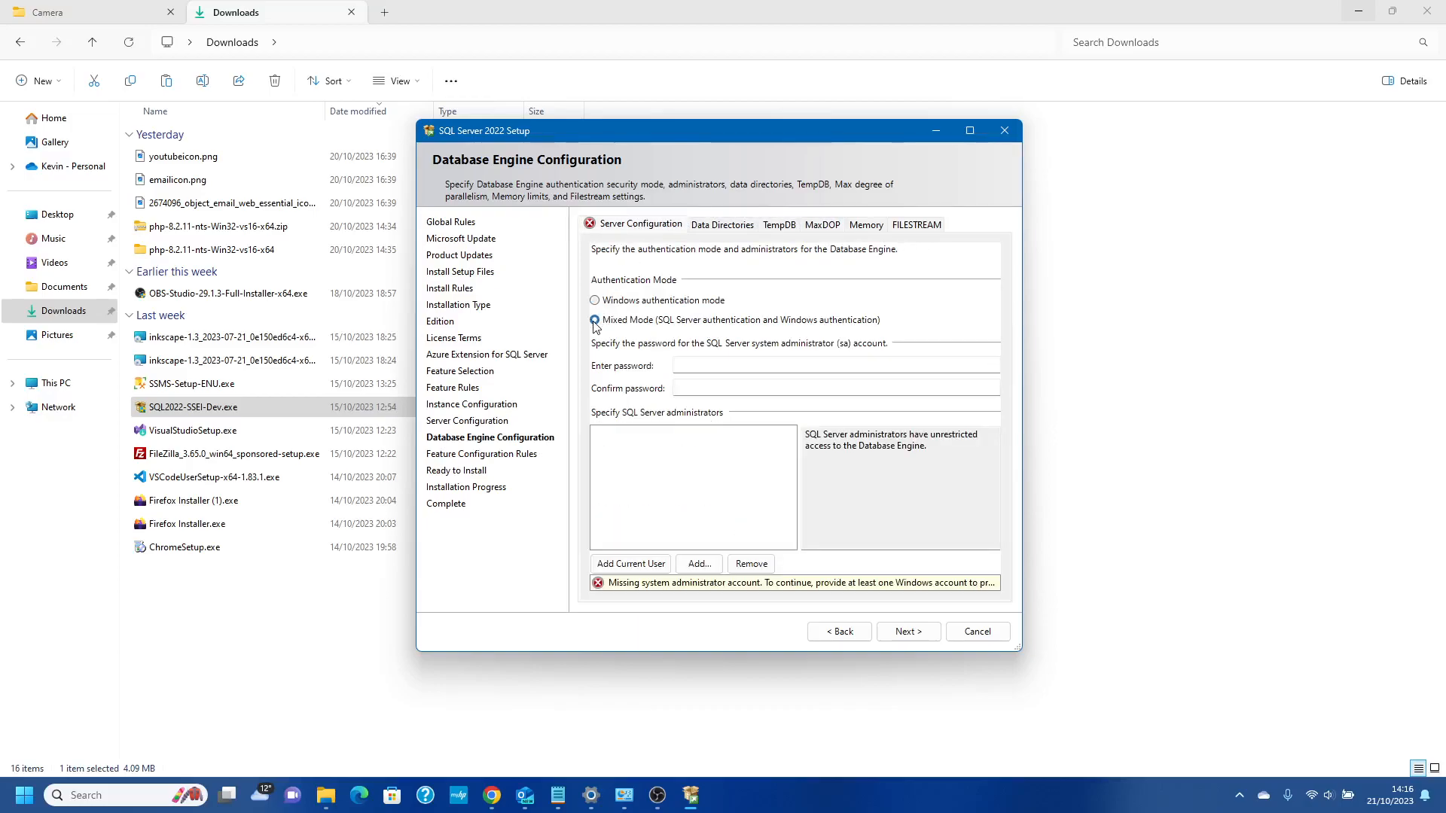
Switch to Chrome, search the web for "random password generator" and open the Random.org password generator
click(492, 794)
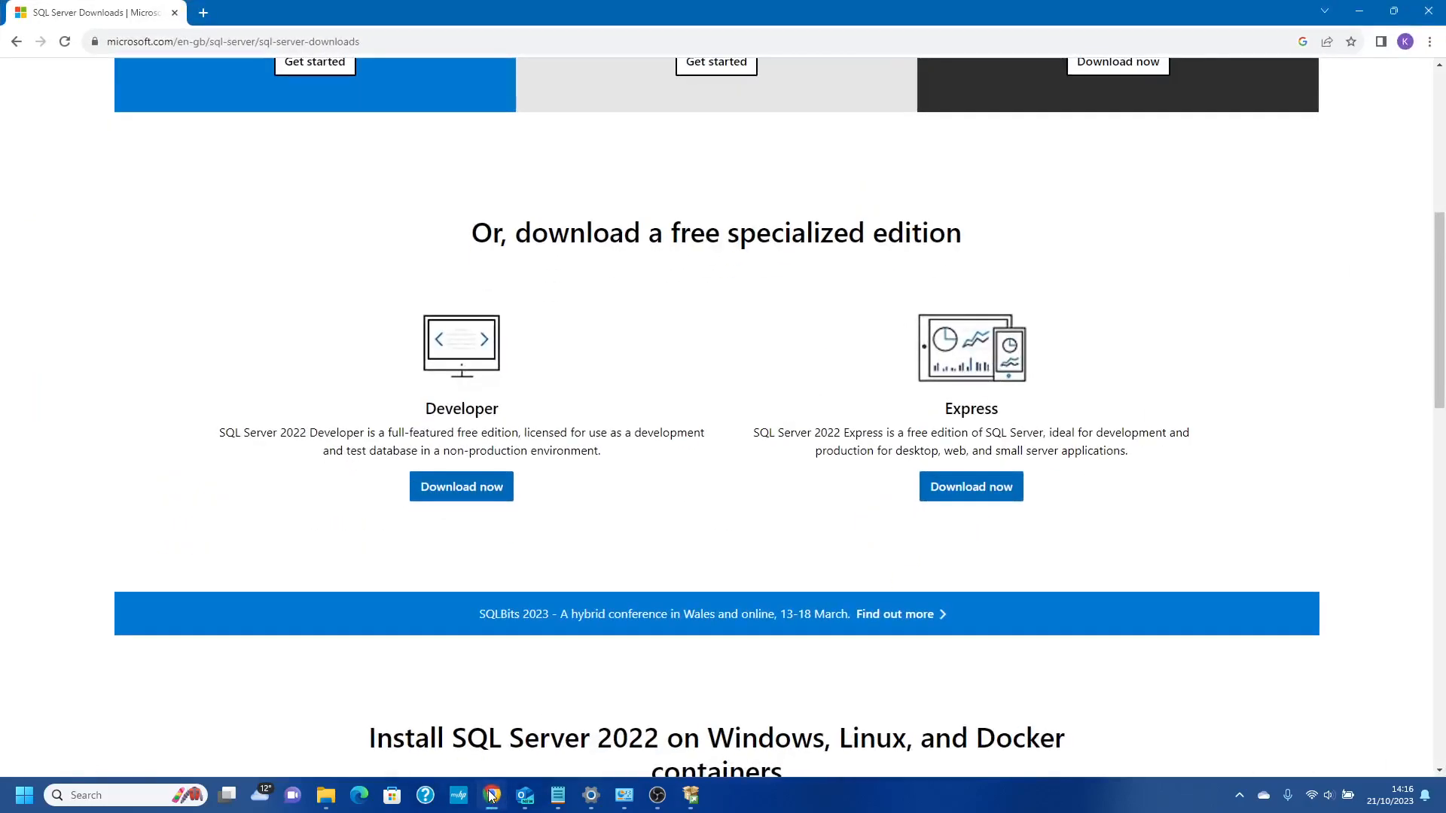
click(203, 13)
text(rn)
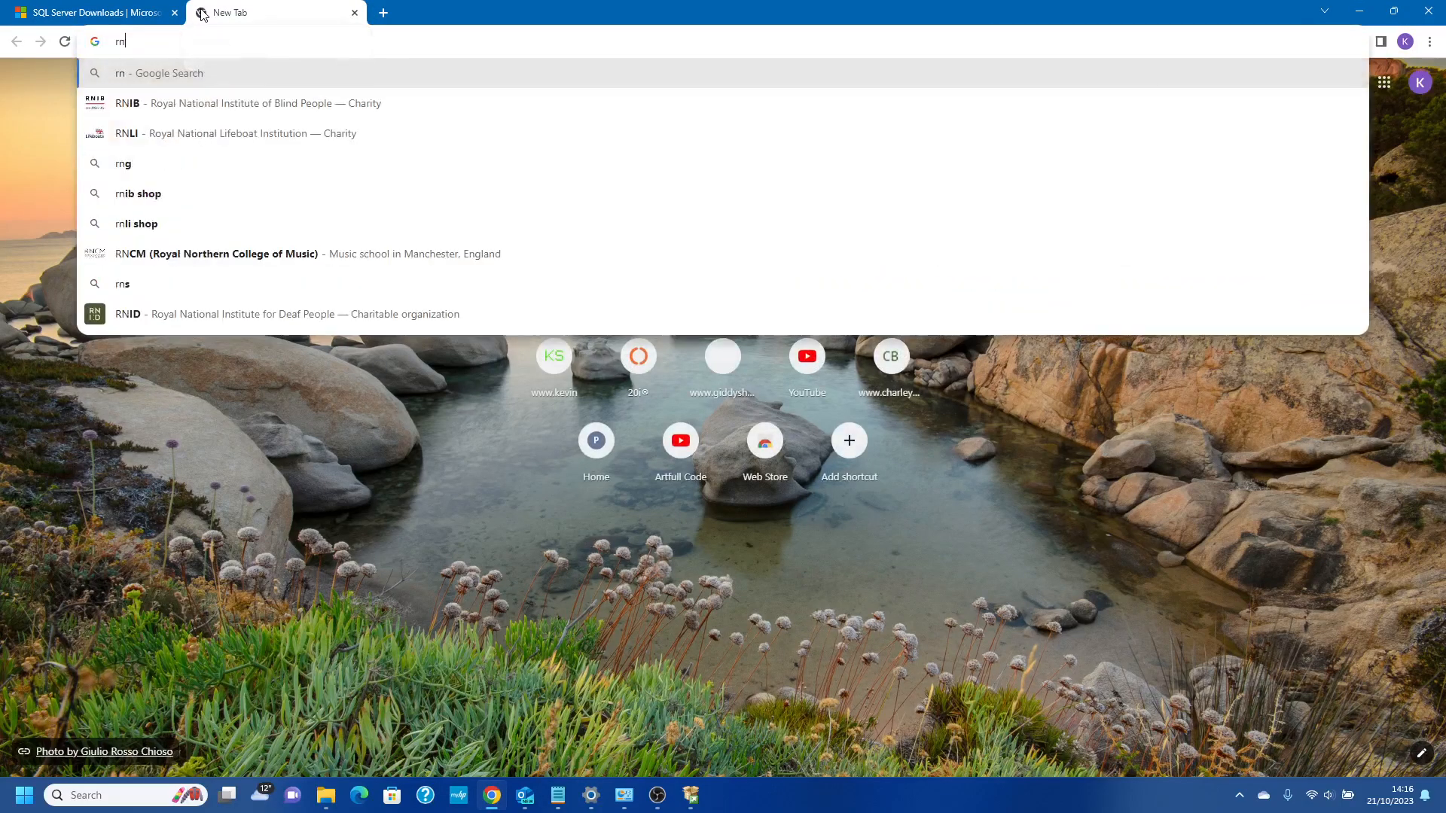
key(BackSpace)
text(ano)
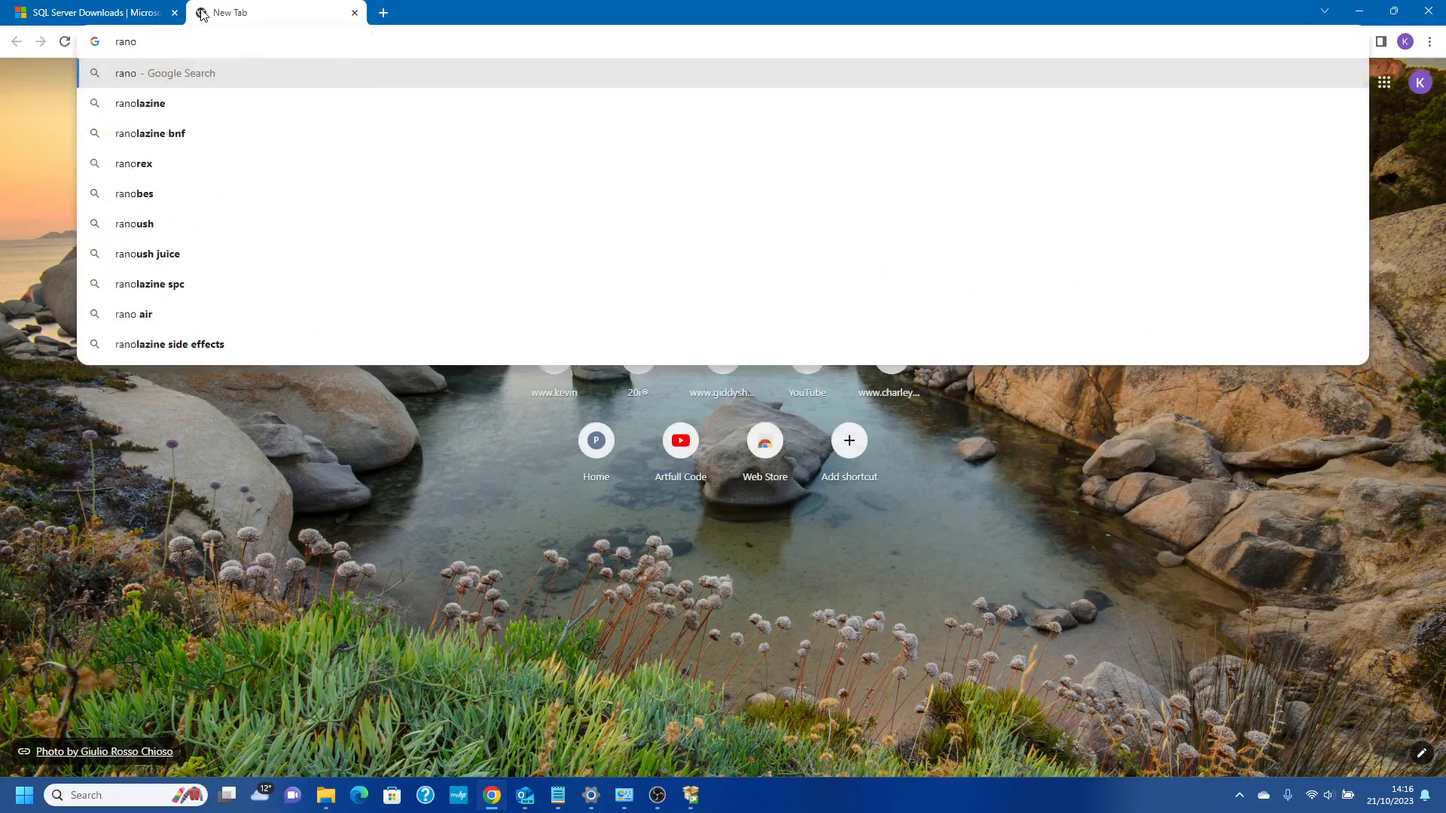
key(BackSpace)
text(dom pas)
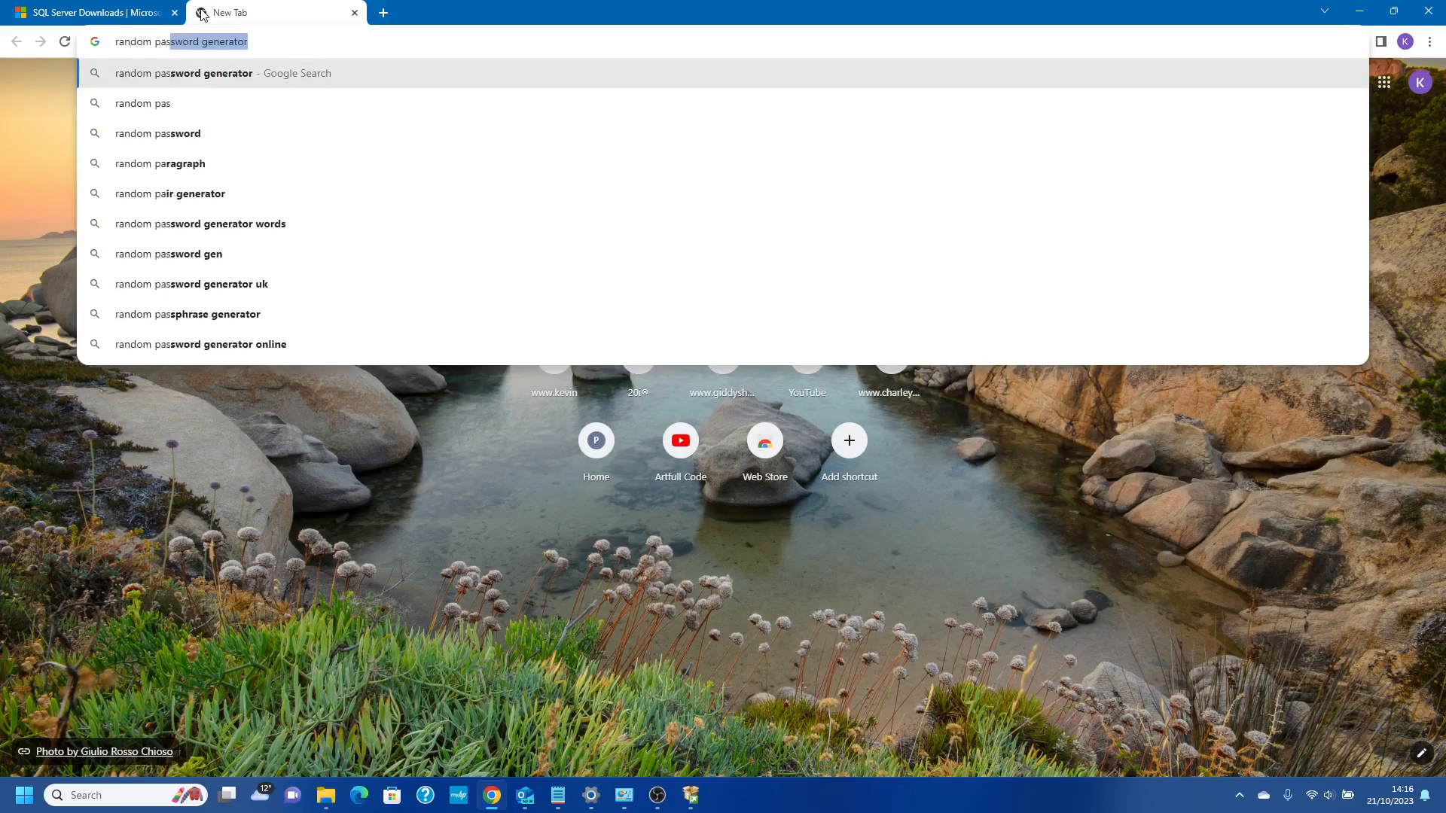
key(Return)
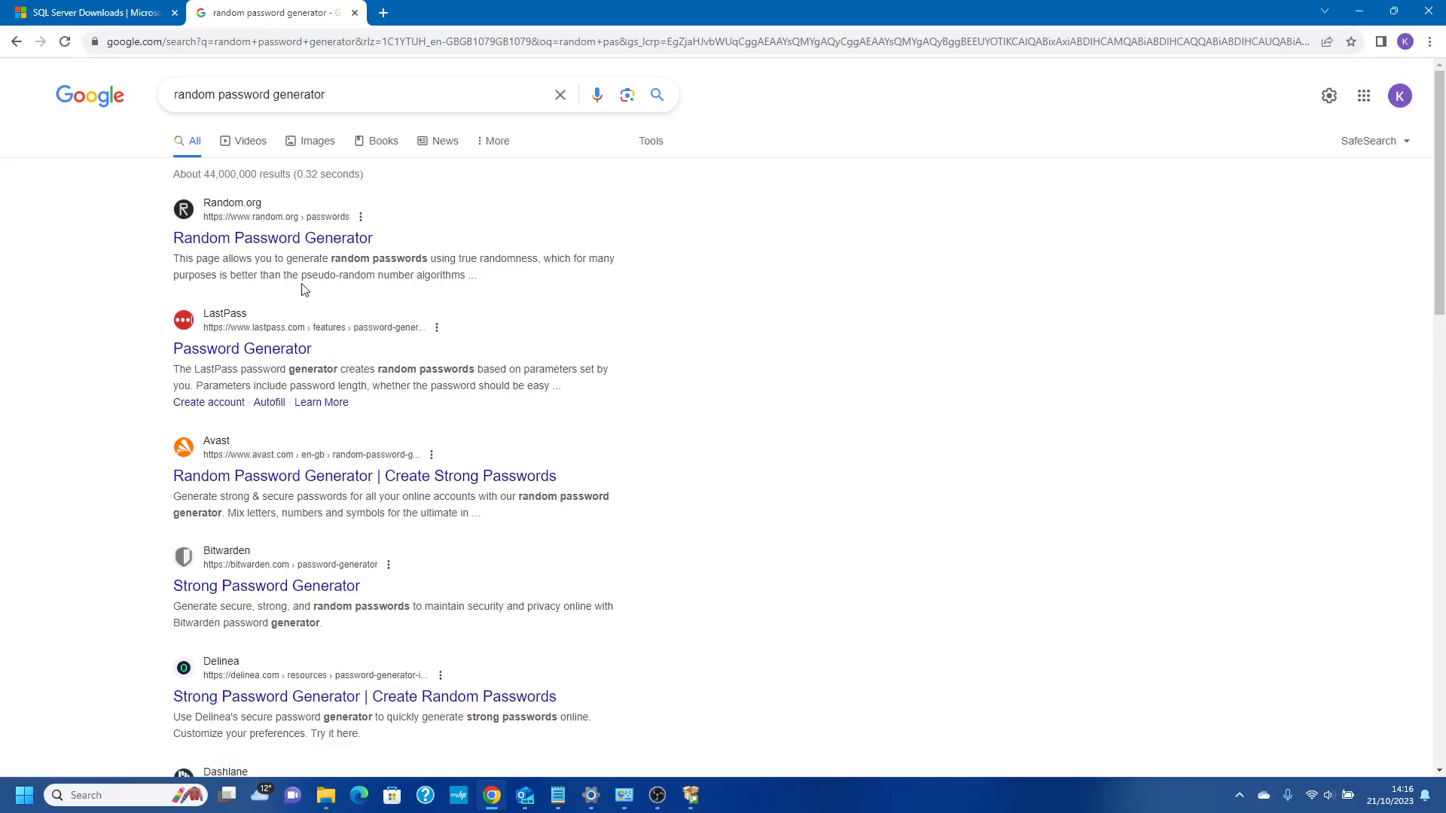
click(298, 240)
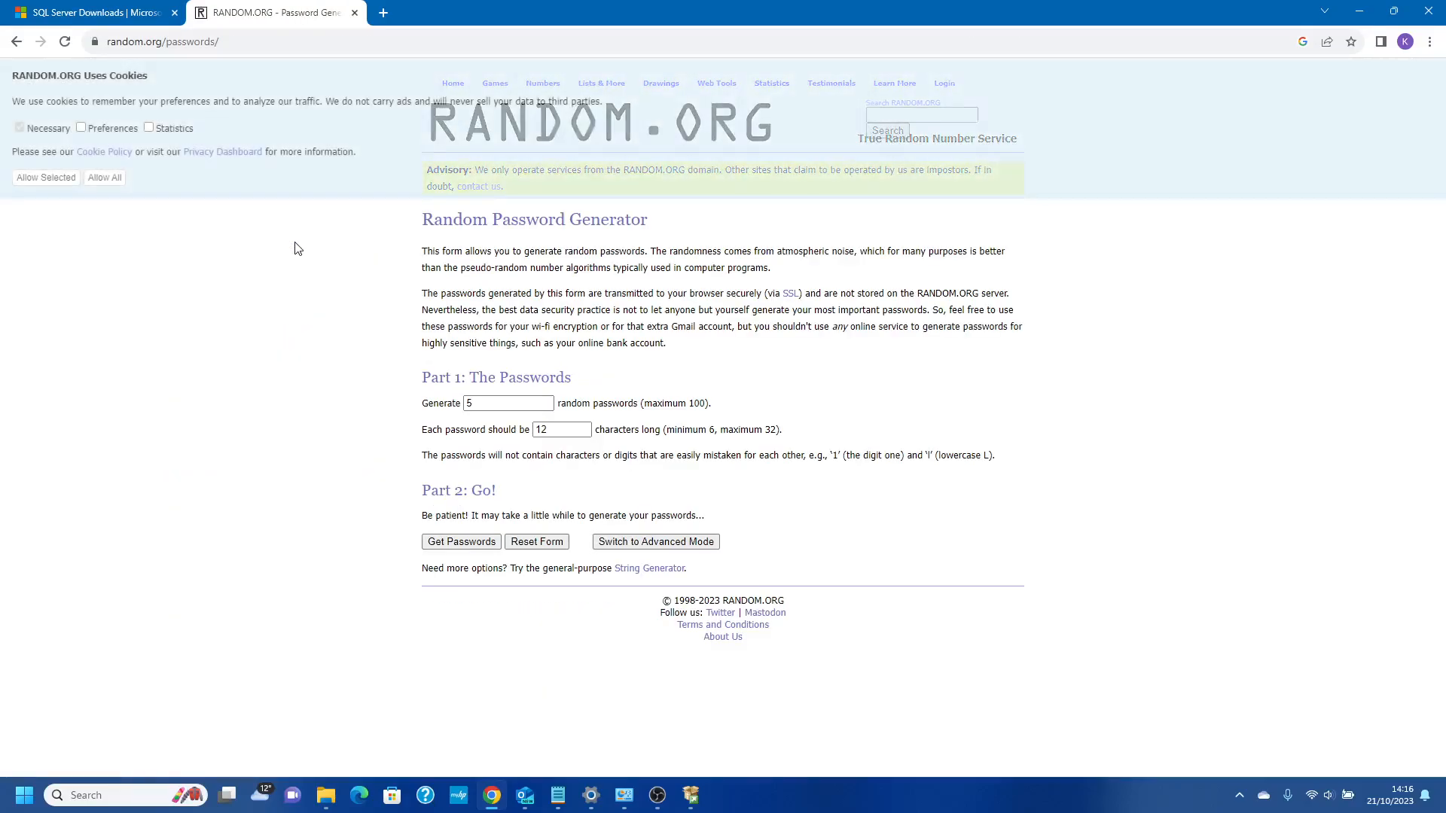
Generate five random passwords of 32 characters each on Random.org and copy the last one
click(473, 543)
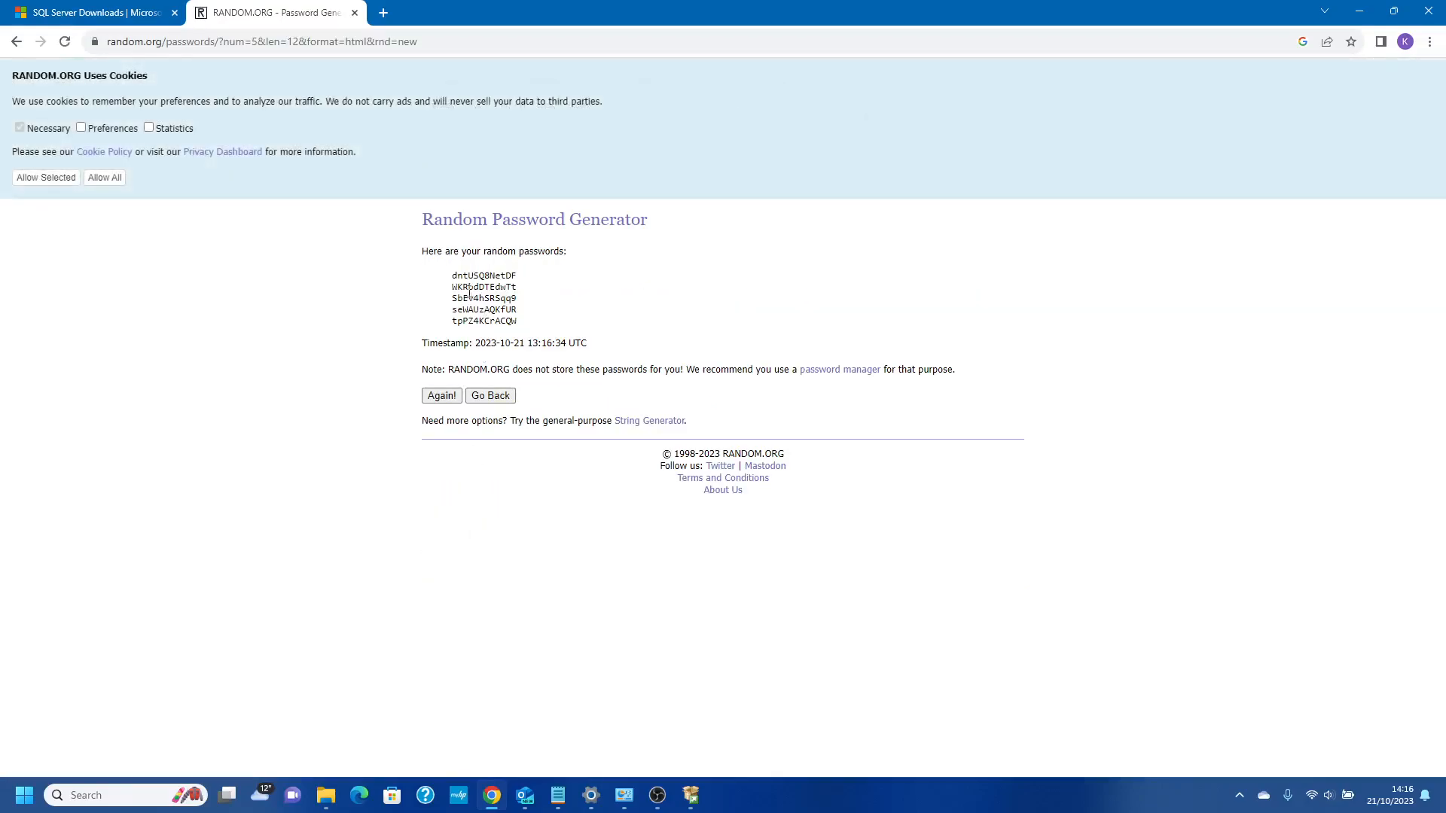
click(488, 395)
click(560, 430)
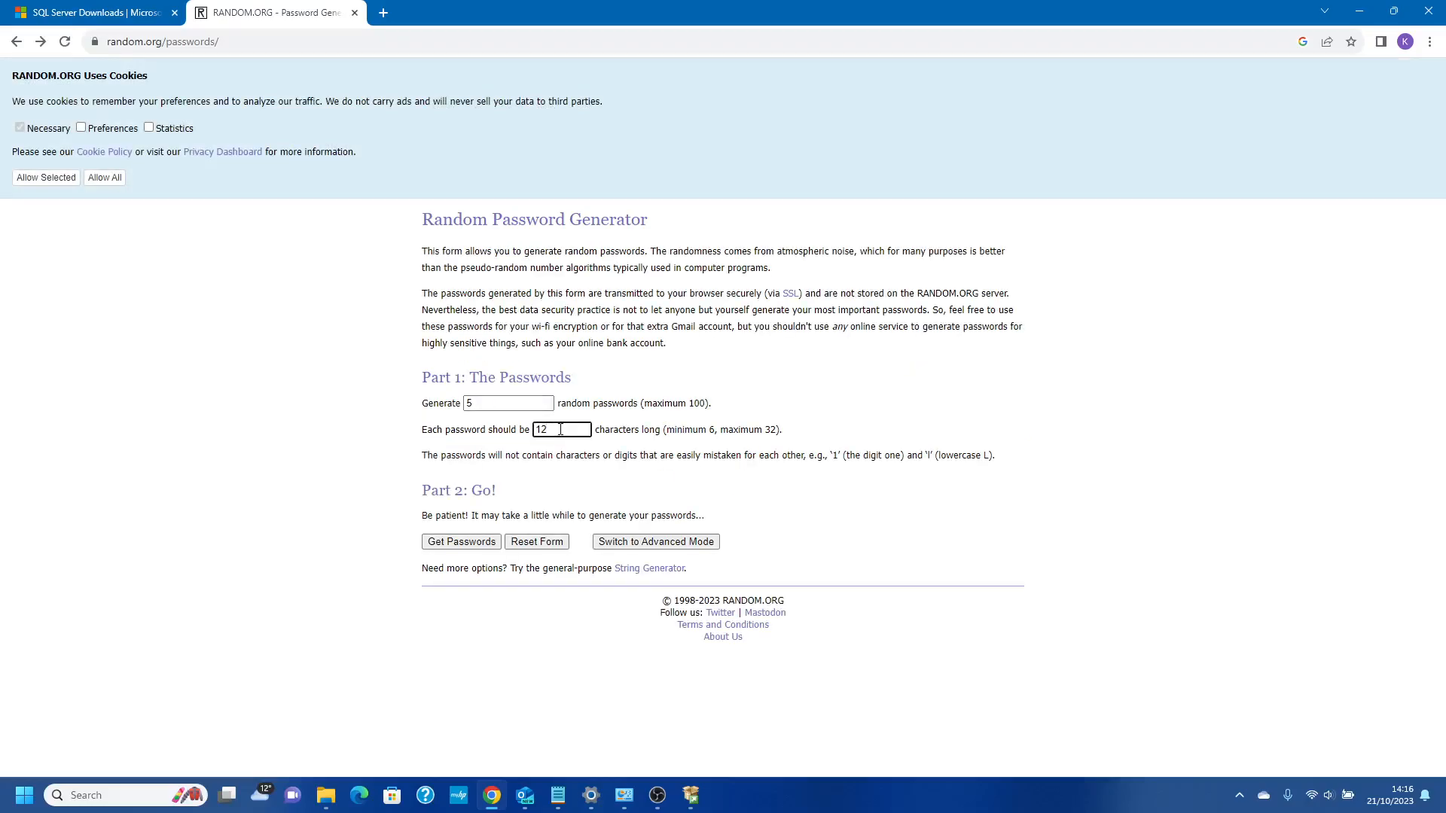
click(471, 543)
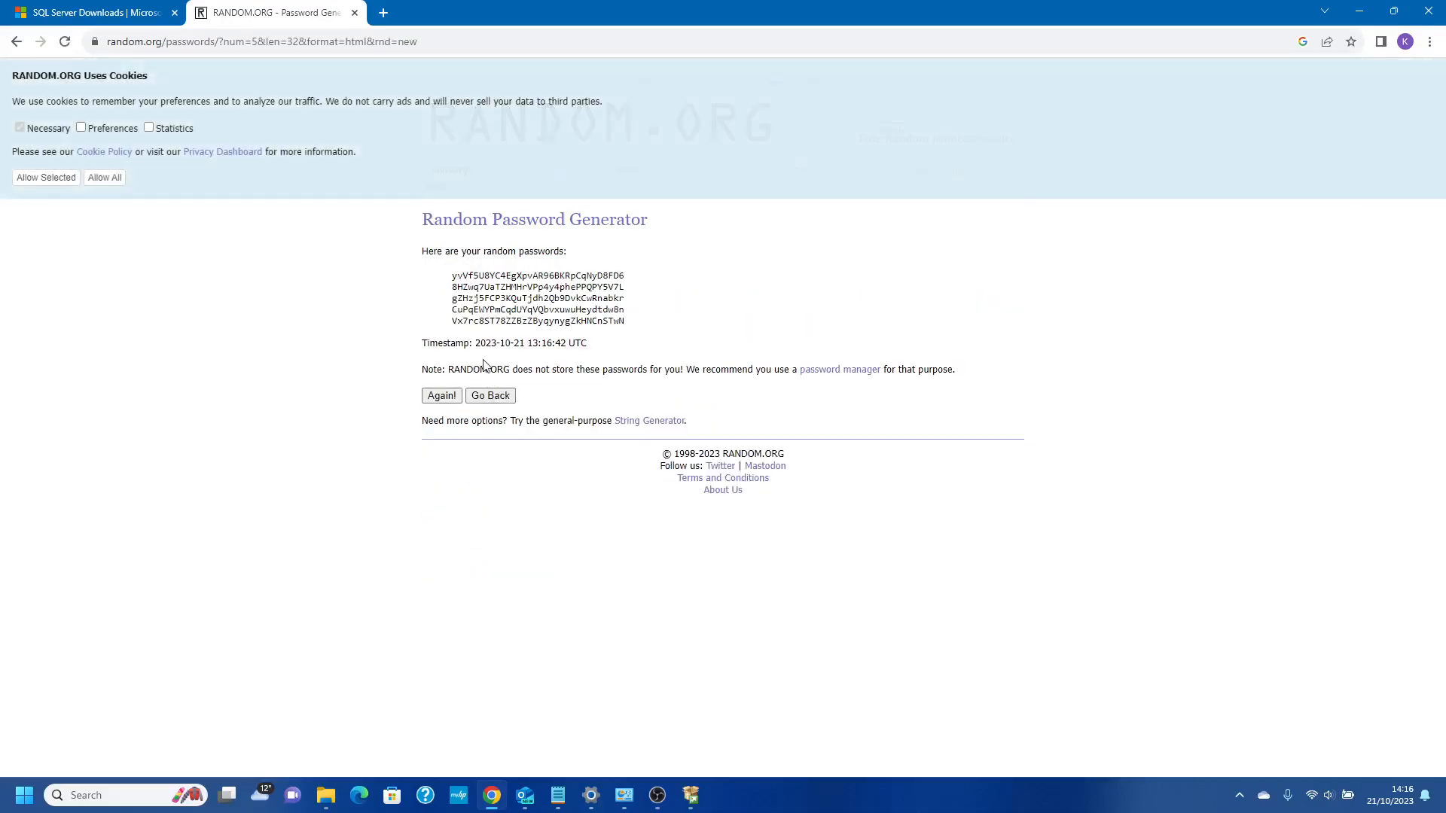
drag(453, 326, 640, 327)
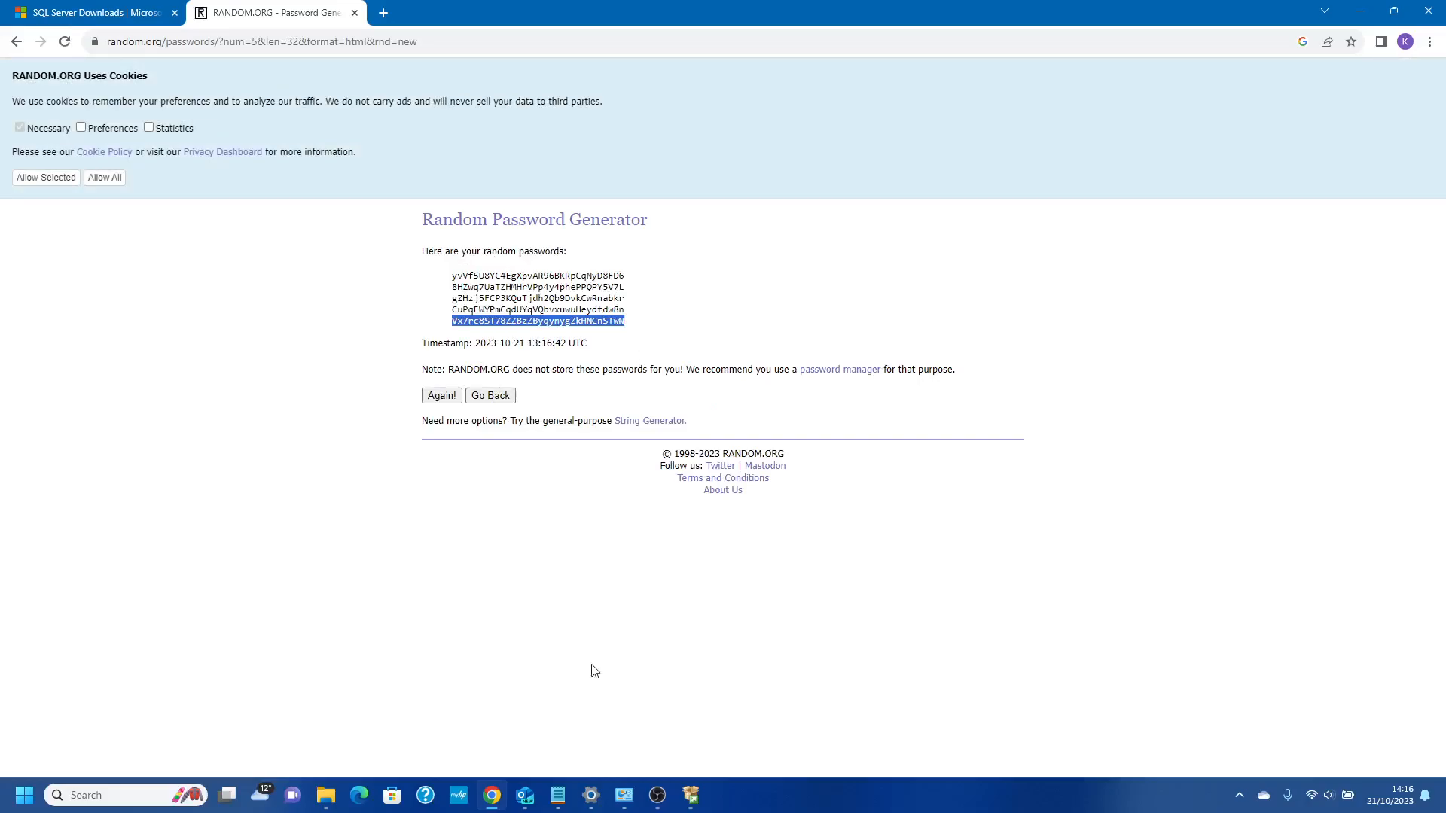
In SQL Server 2022 Setup, enter and confirm the generated sa account password, add the current user as administrator, and continue
click(690, 795)
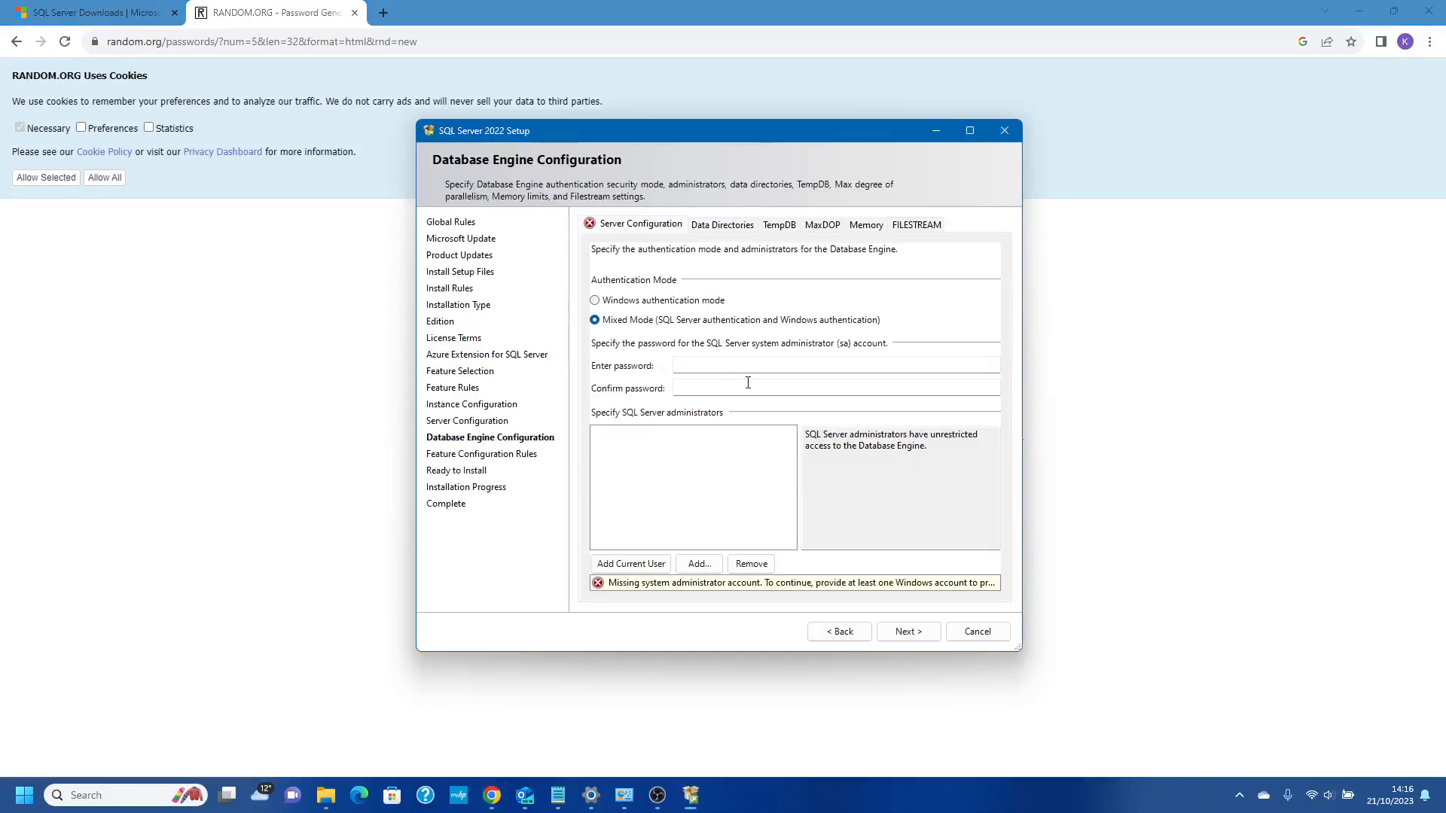
click(713, 367)
key(ctrl+v)
click(707, 389)
key(ctrl+v)
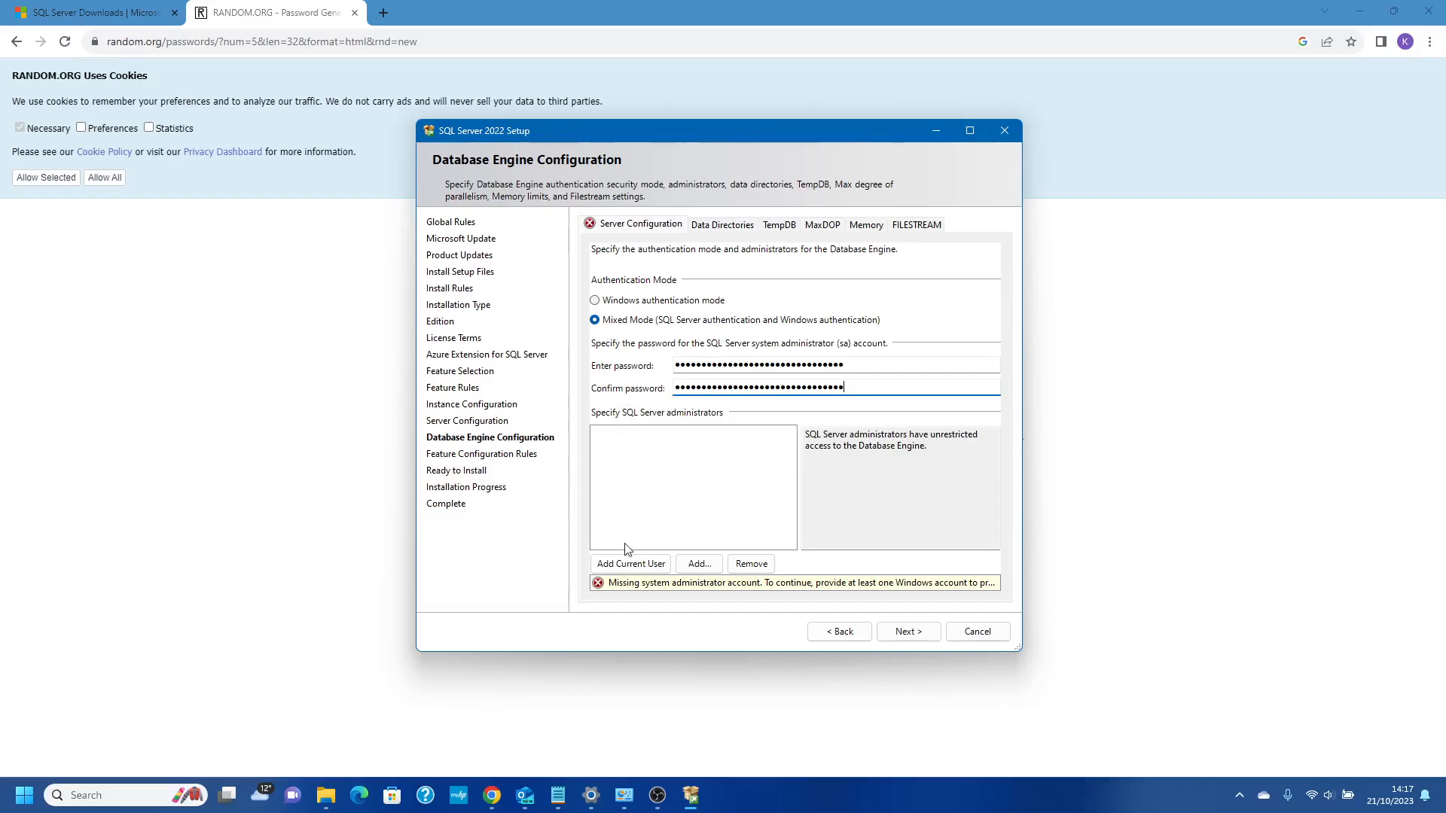
click(631, 565)
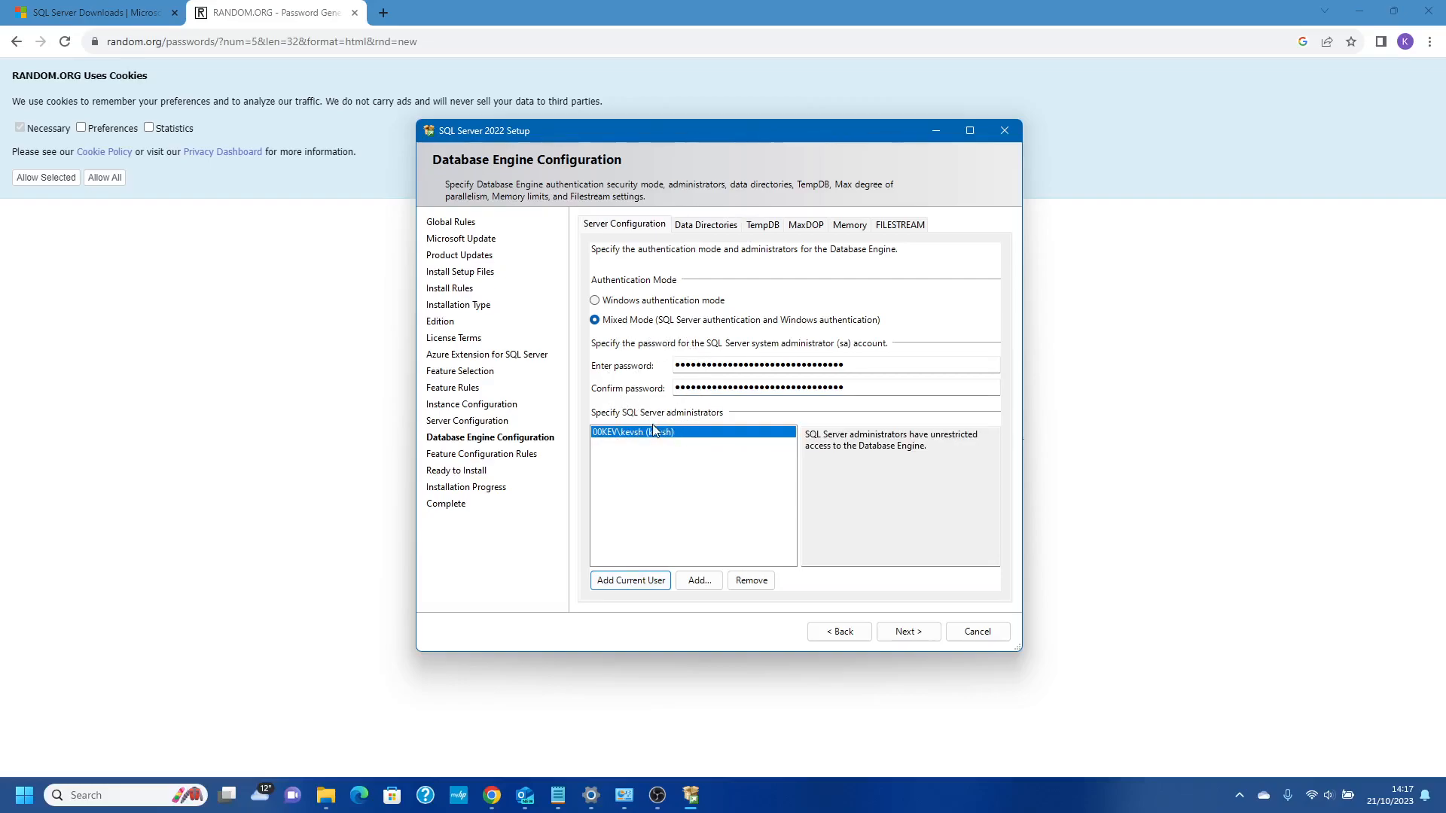
click(900, 635)
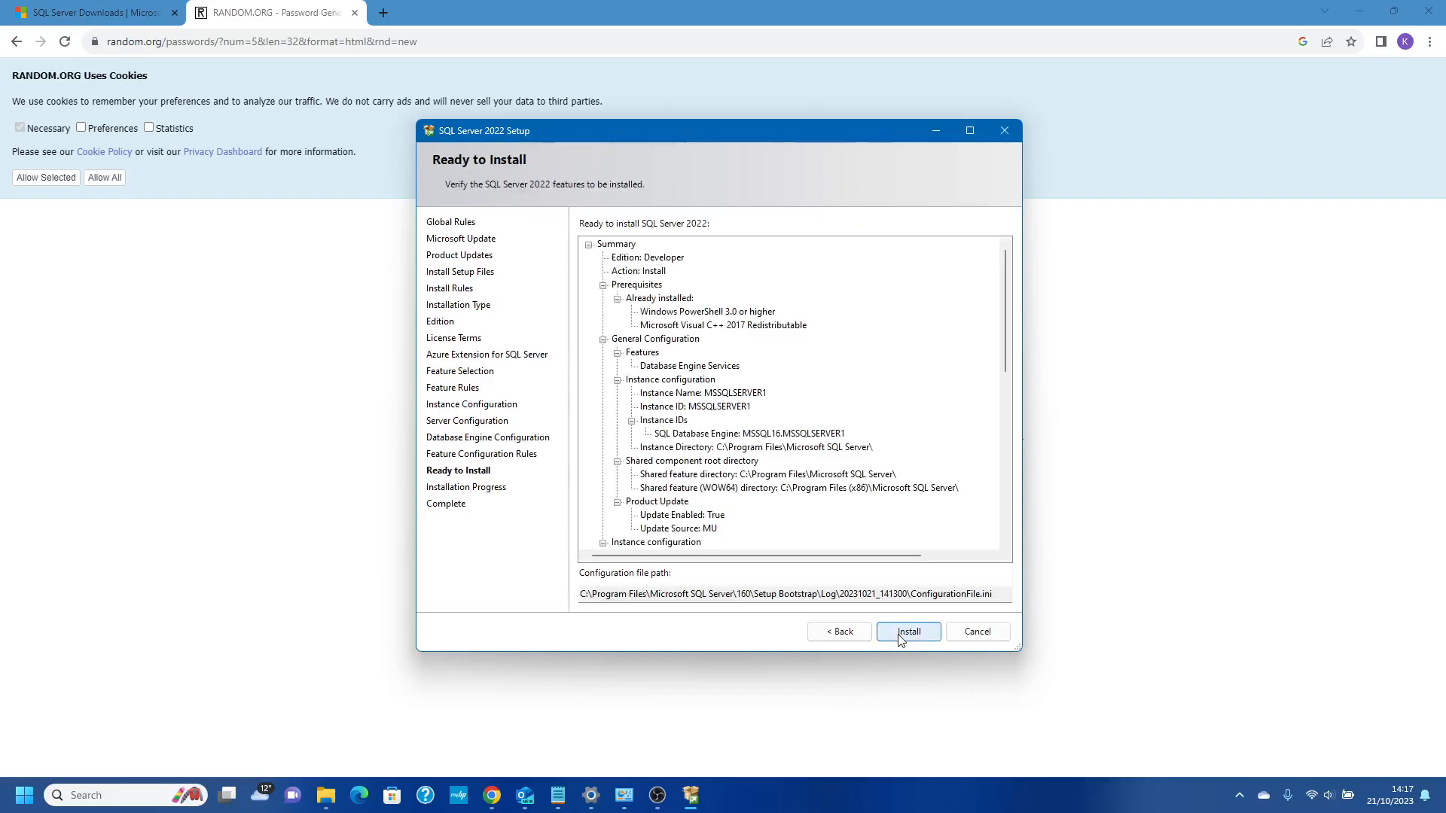
Review the summary of features to install, run the SQL Server 2022 installation and close Setup once it completes
mouse_move(1005, 333)
mouse_down()
mouse_move(1011, 517)
mouse_move(991, 313)
mouse_up()
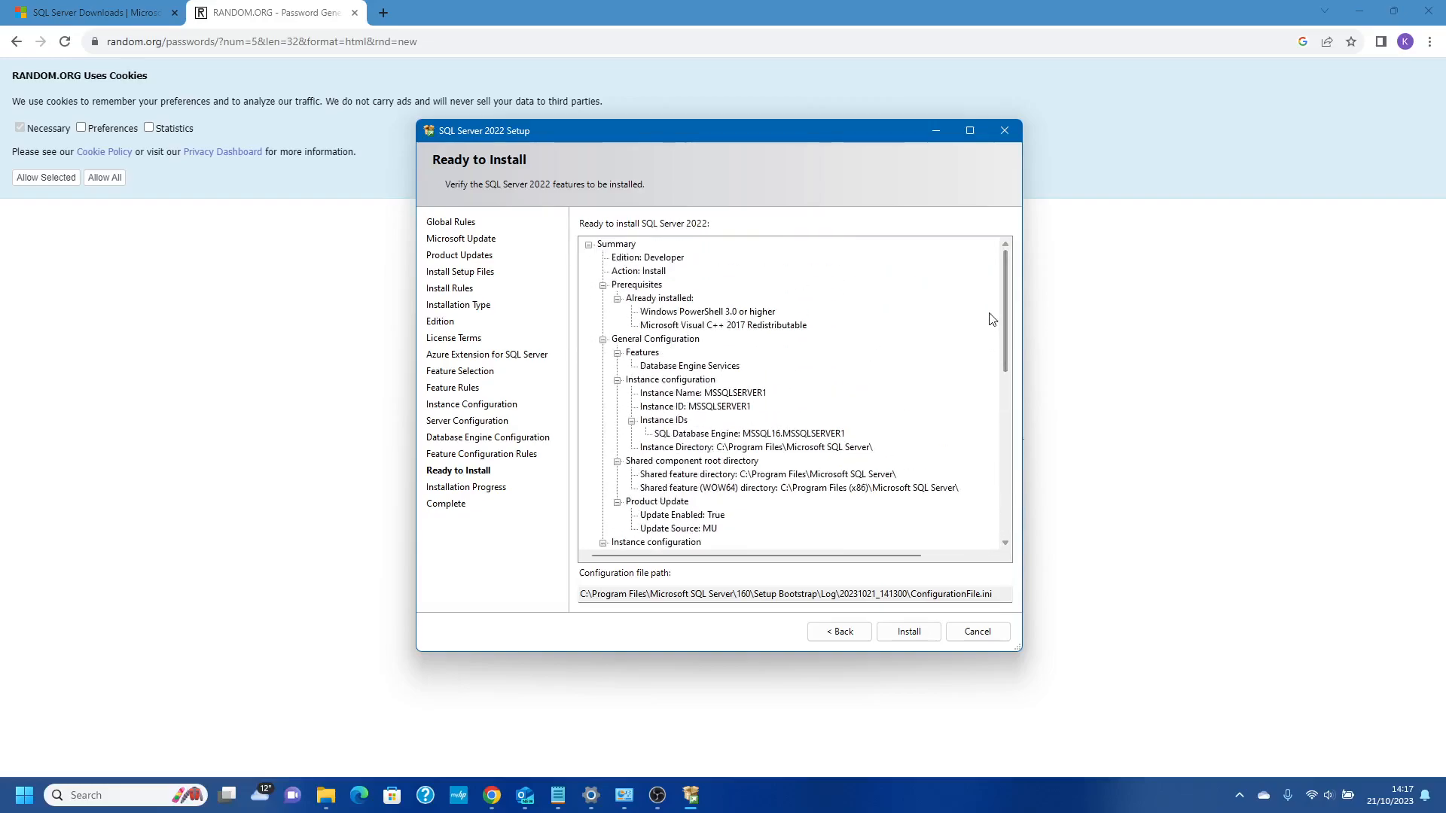
click(902, 635)
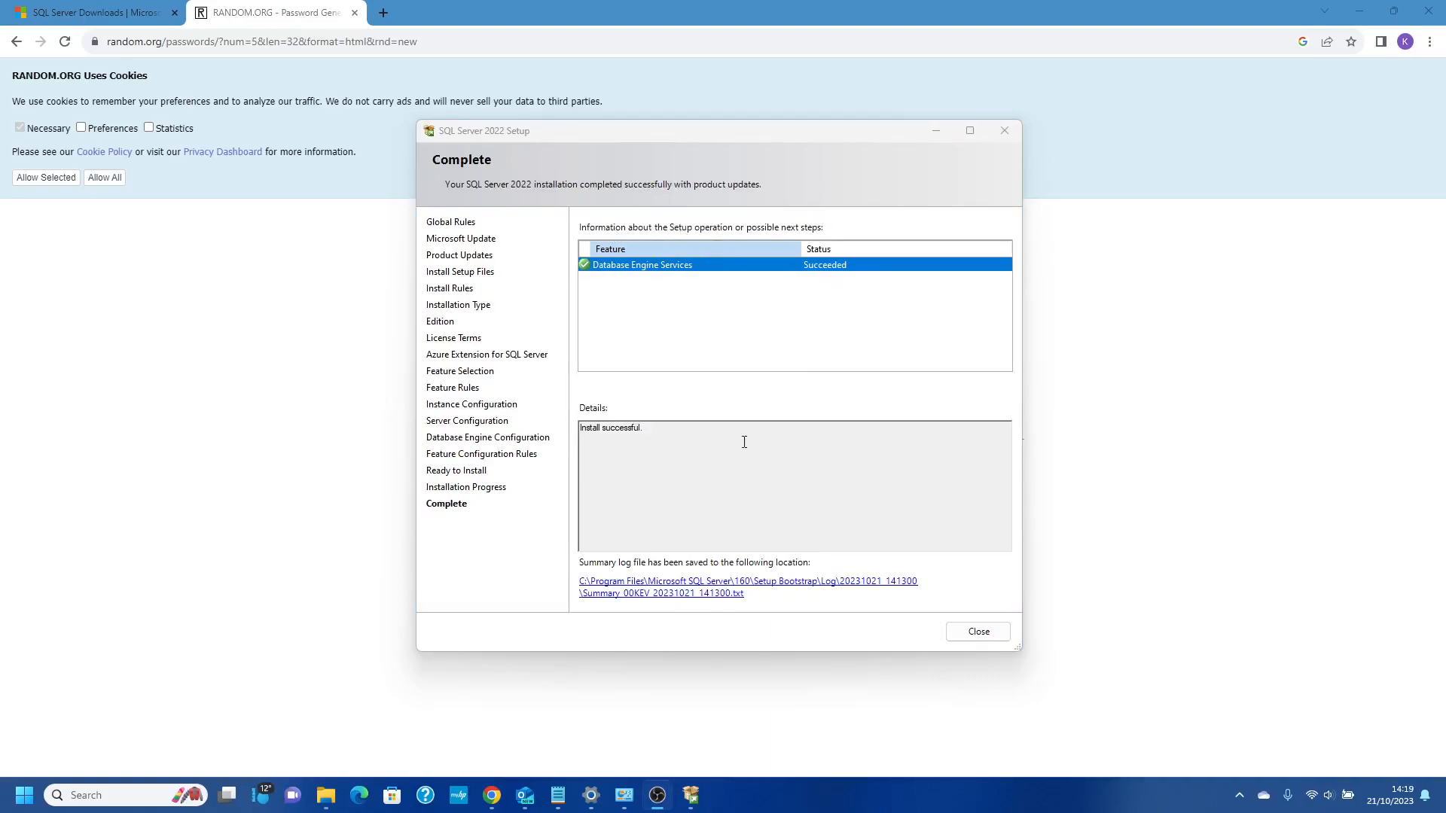
click(991, 632)
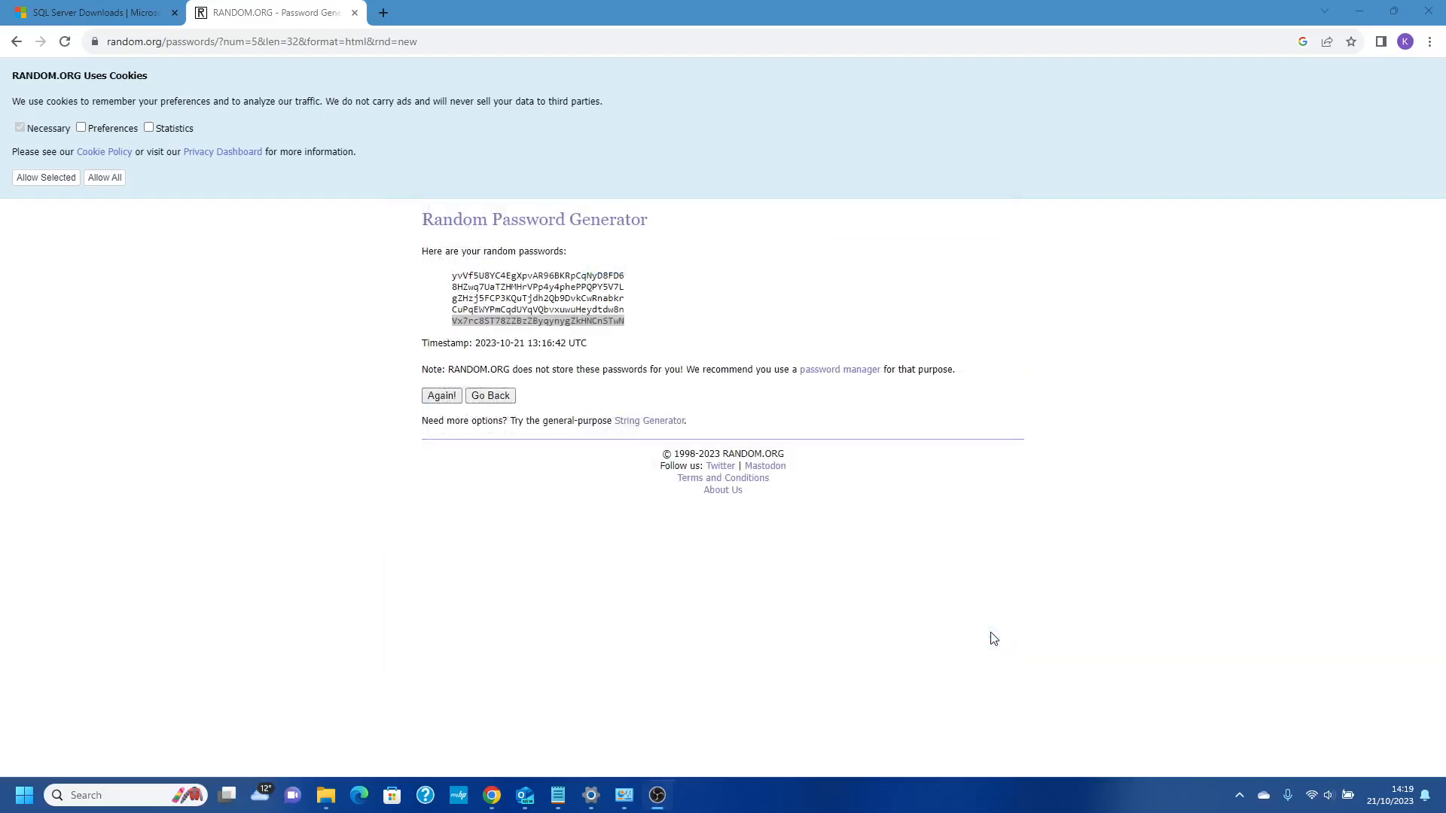
Find SQL Server Management Studio 19 with the search "ssms", launch it, and minimize the browser window
click(25, 794)
text(ssms)
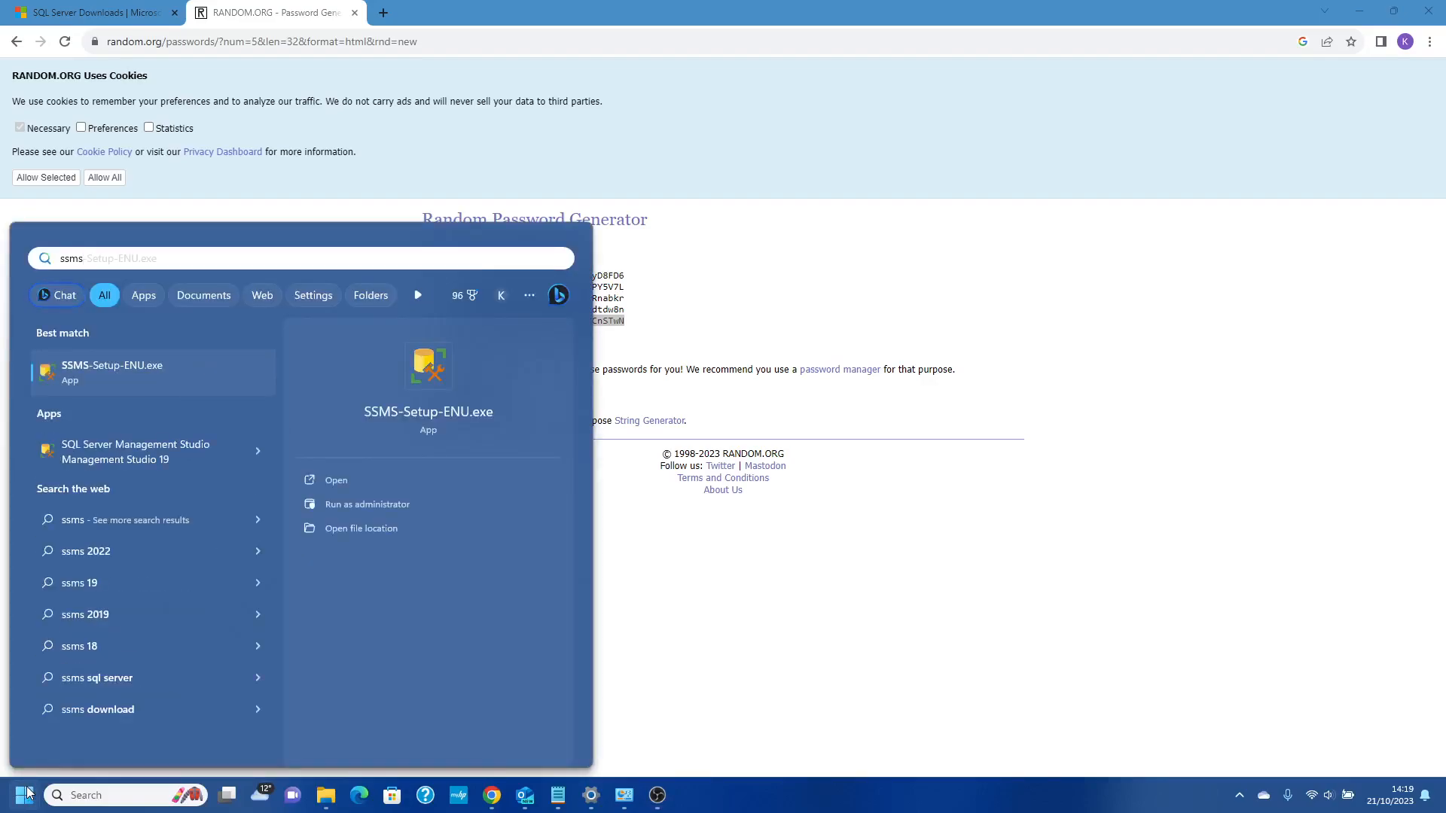
key(Down)
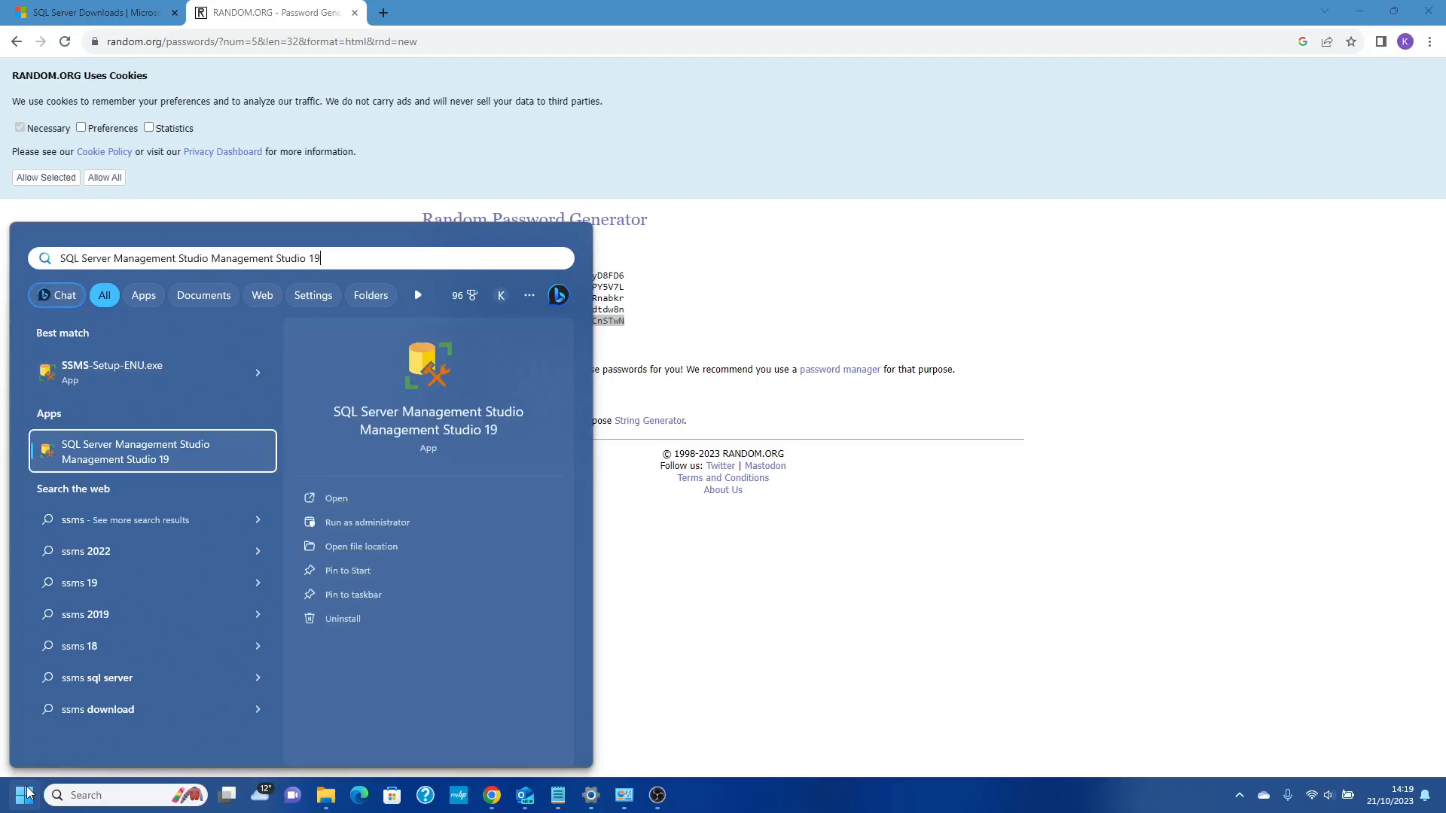
key(Return)
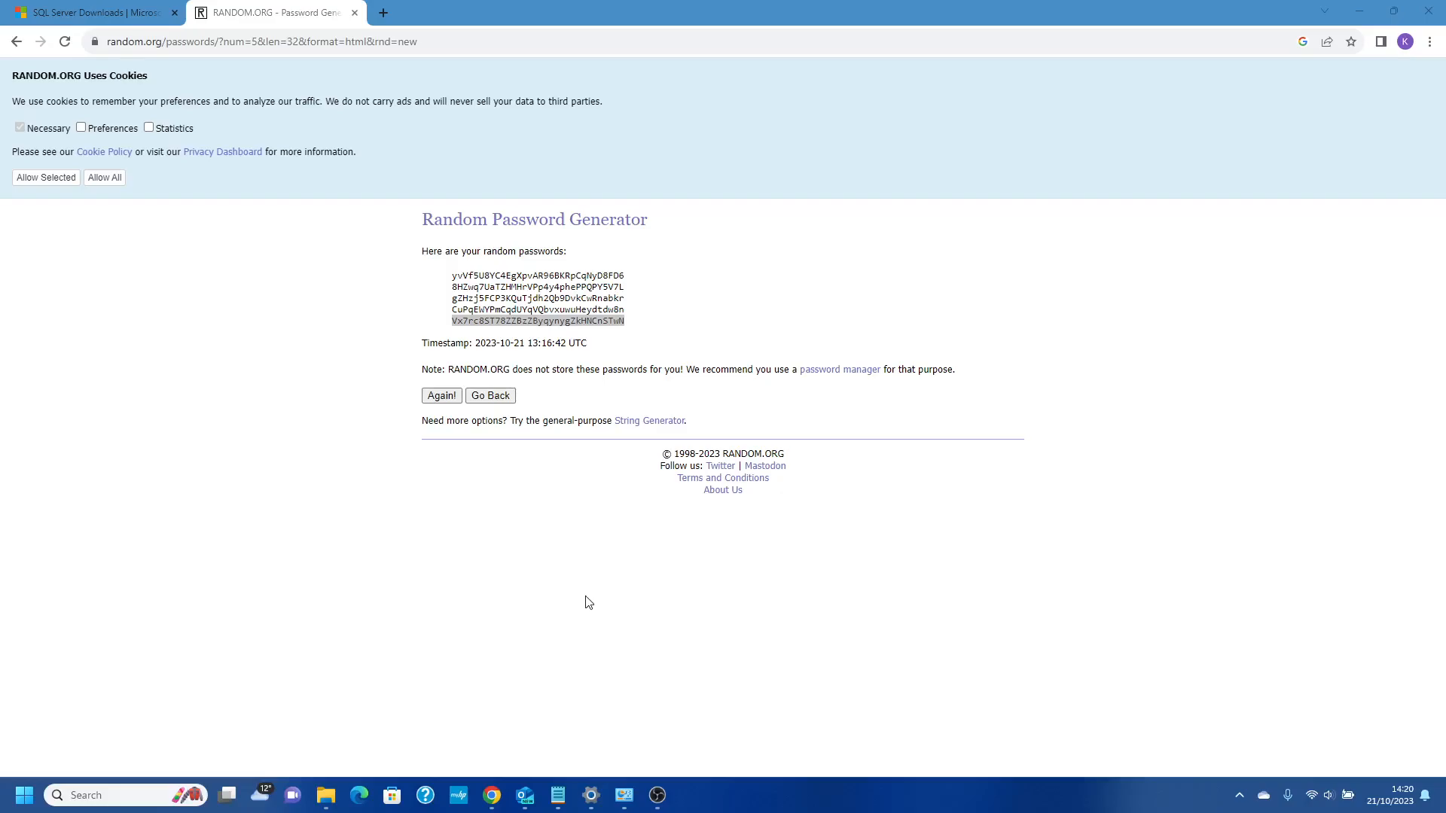
click(1349, 16)
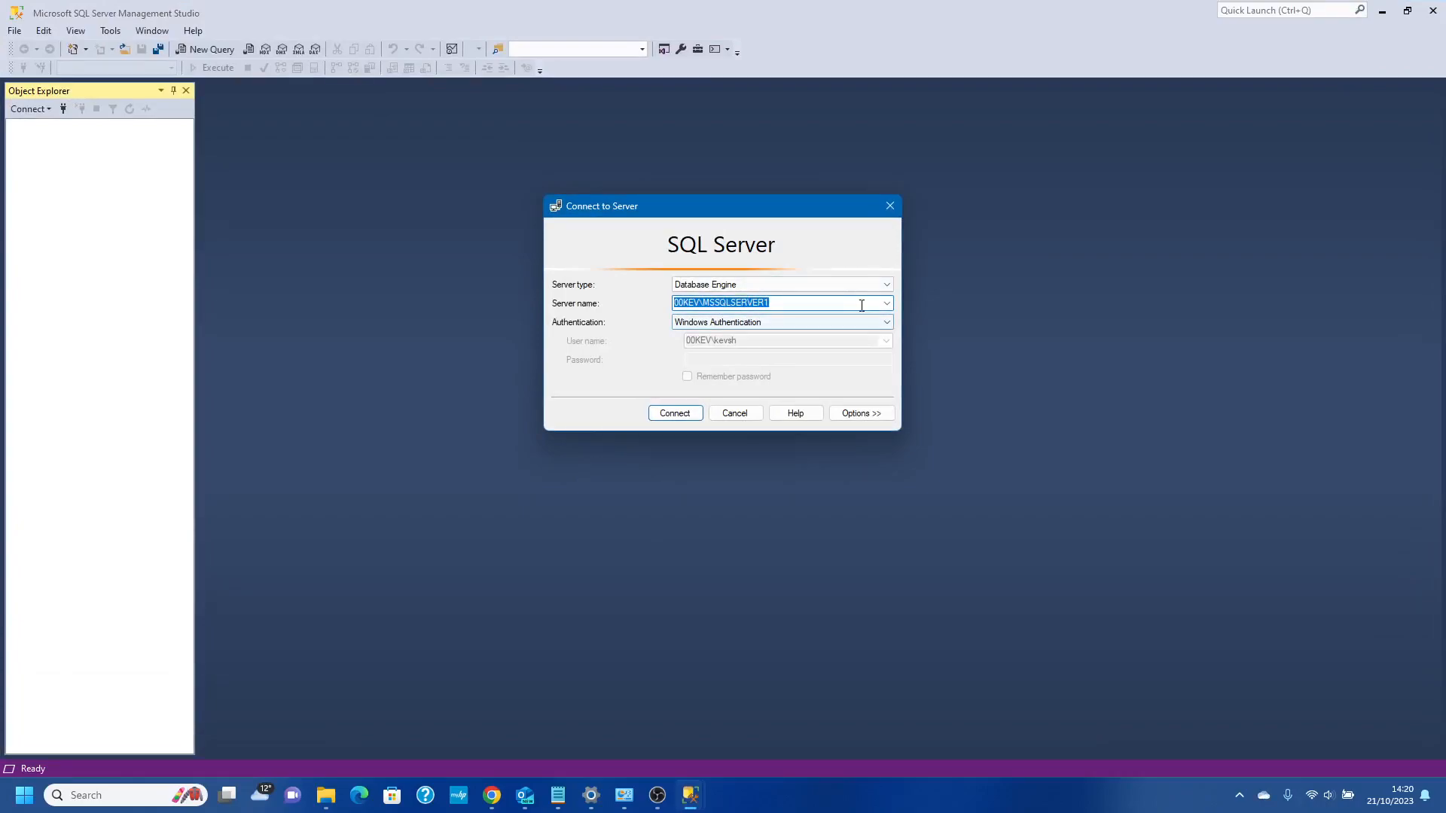
Connect to the MSSQLSERVER1 instance of the Database Engine using Windows Authentication
click(886, 303)
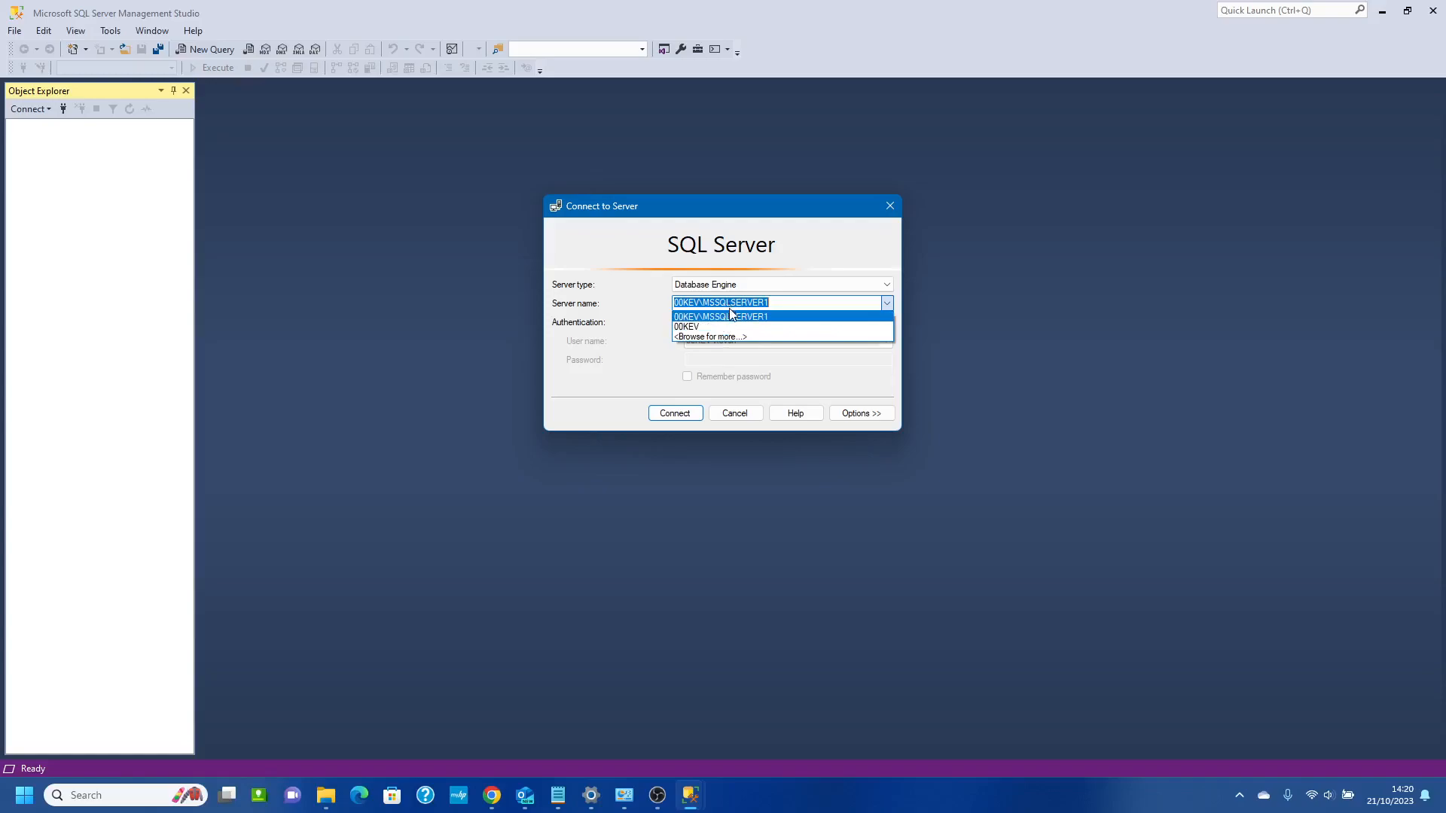
click(729, 315)
click(678, 413)
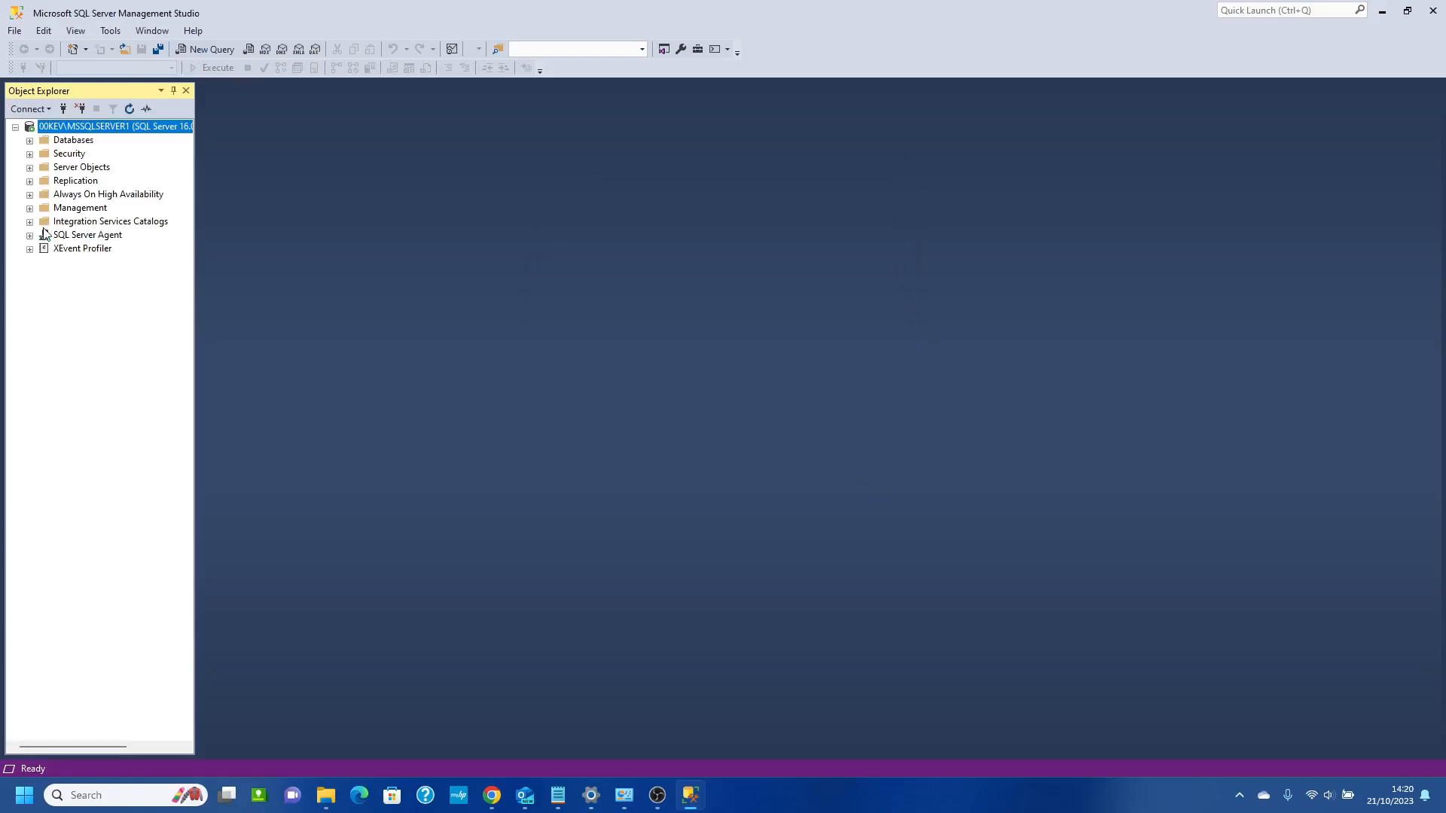
Examine the connected instance's SQL Server Agent, Databases and Security Logins nodes in Object Explorer
click(30, 236)
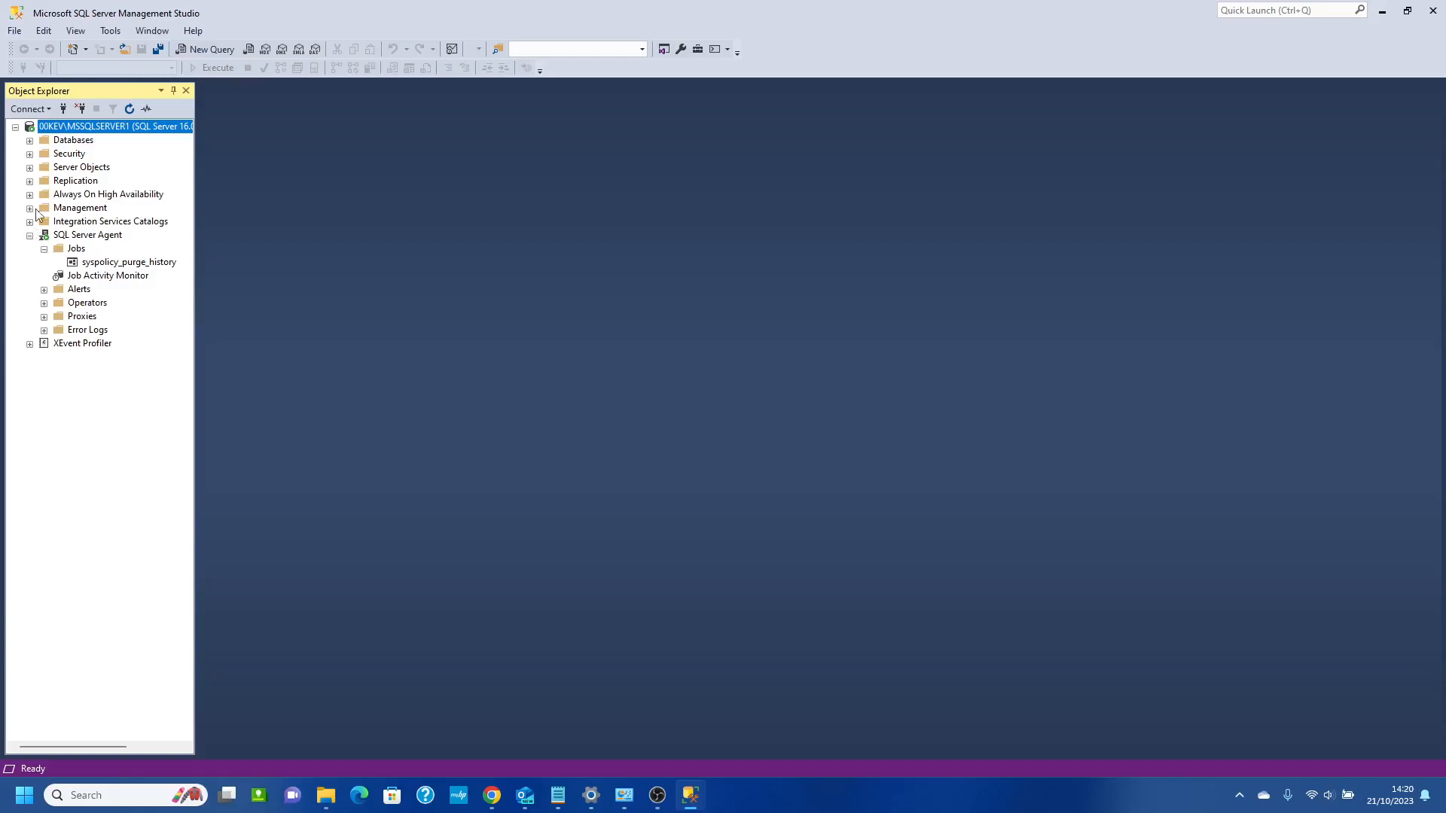
click(29, 140)
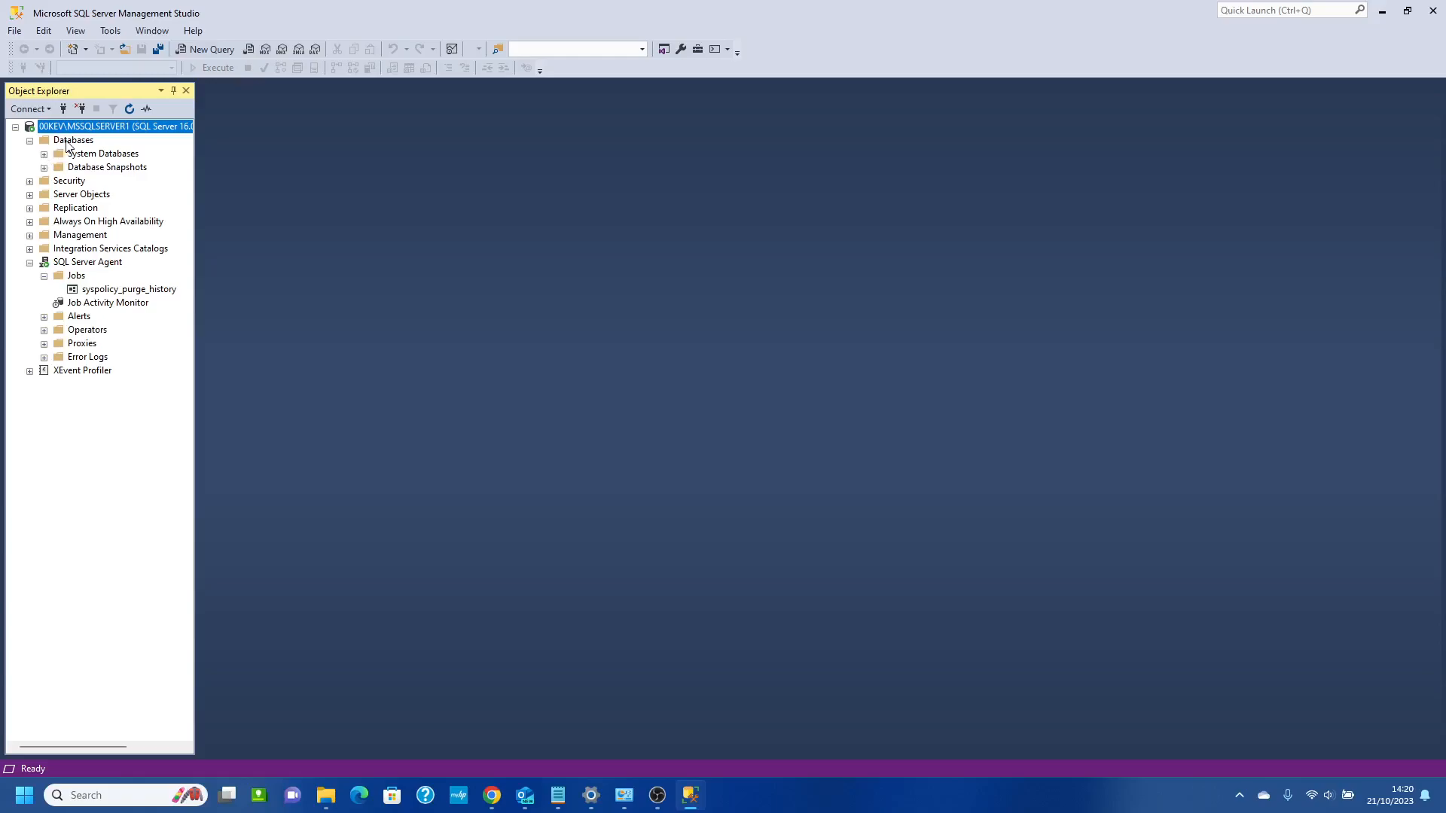
click(29, 182)
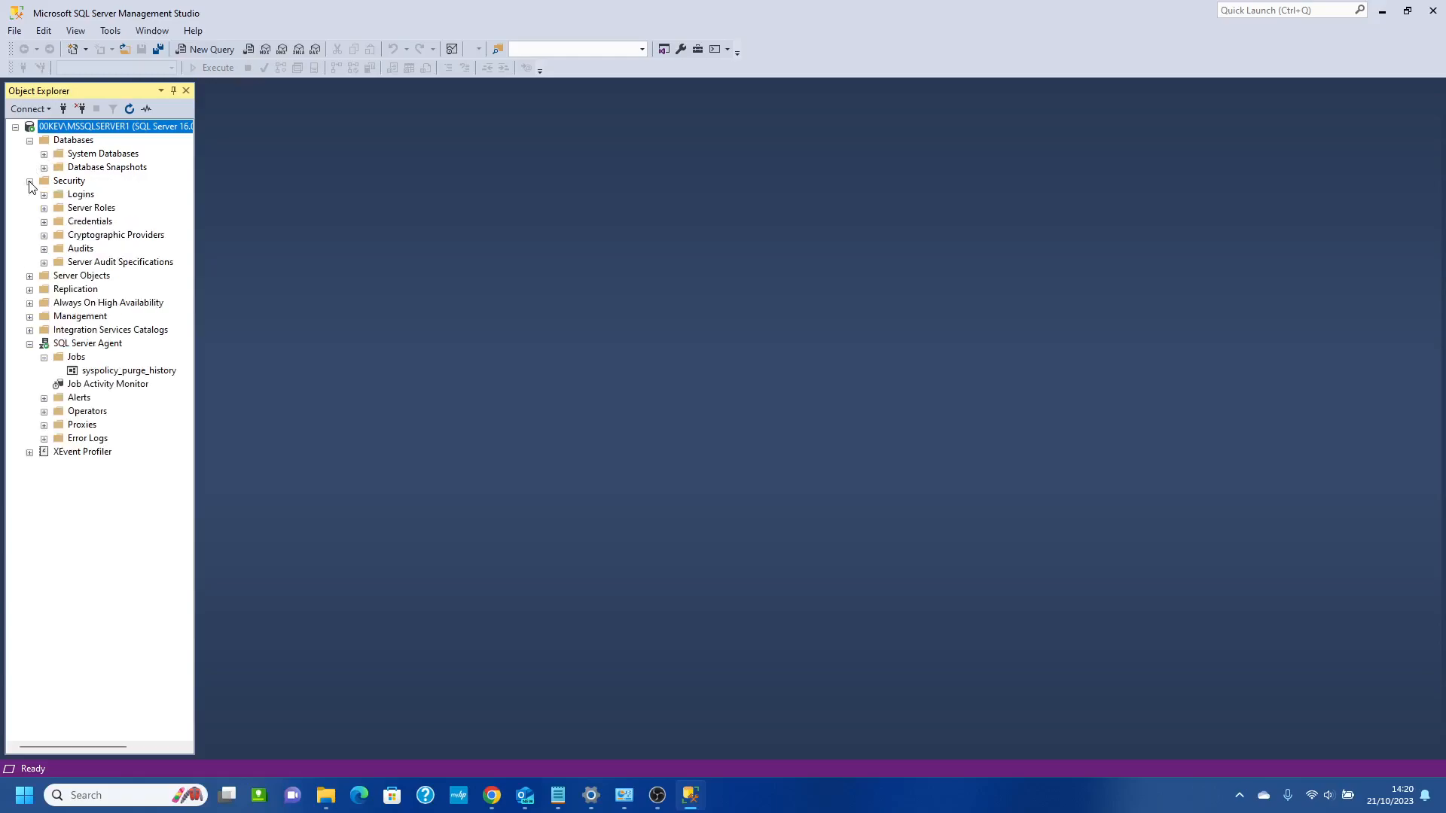
click(43, 195)
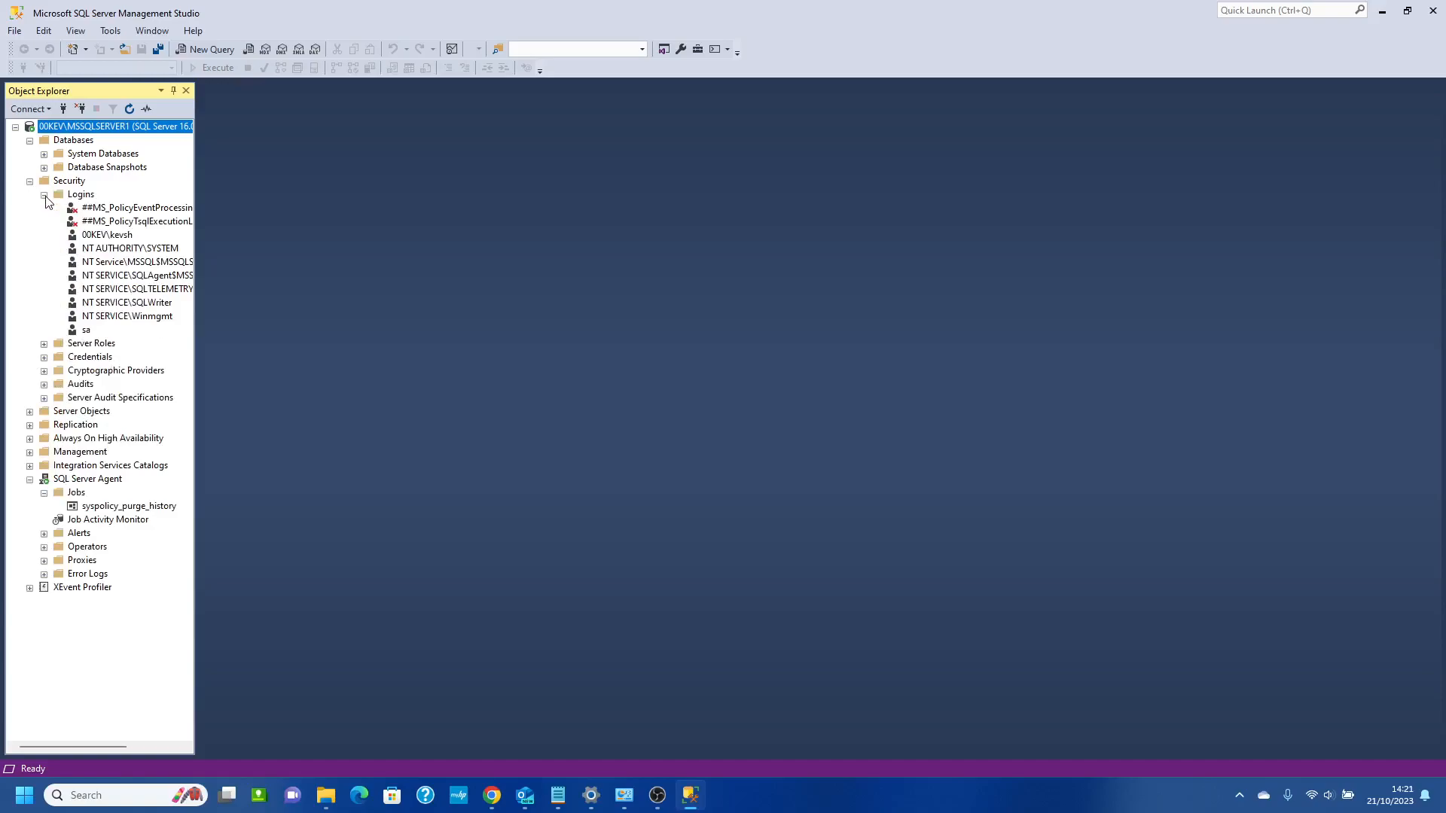